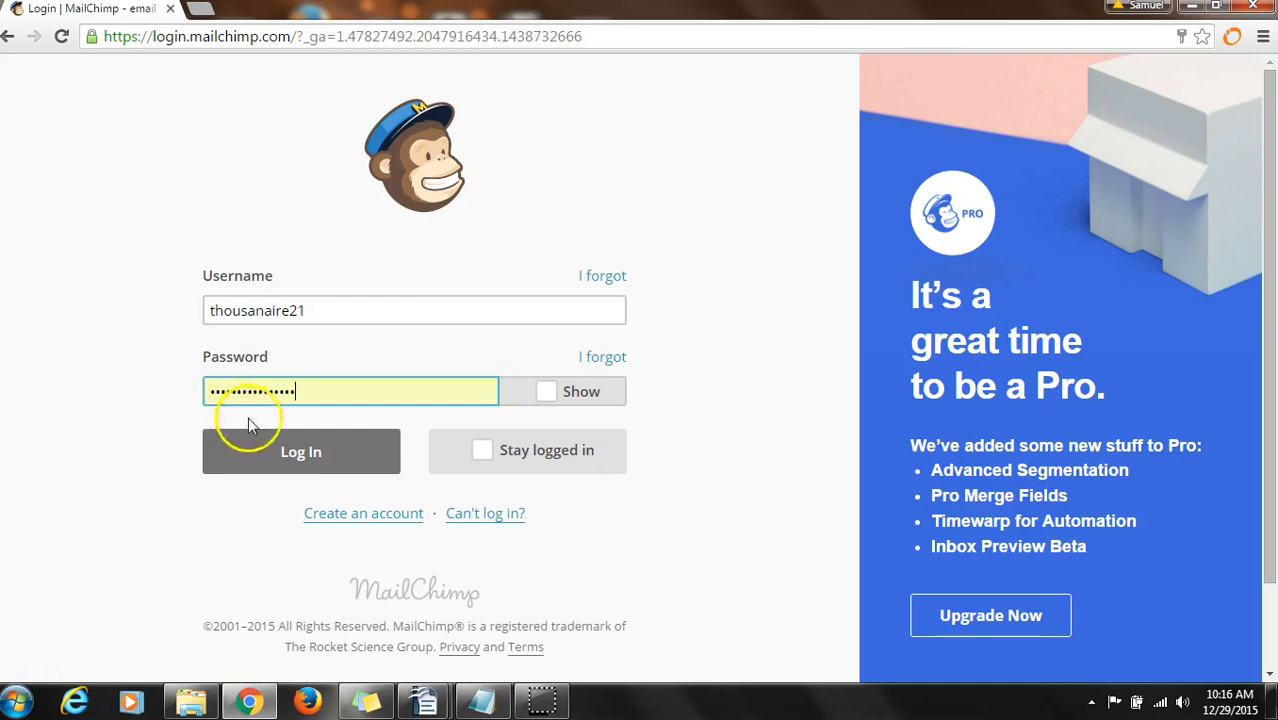
Step: Log in to the account with the filled-in credentials and open the Automation overview
{"action": "left_click", "coordinate": [332, 456]}
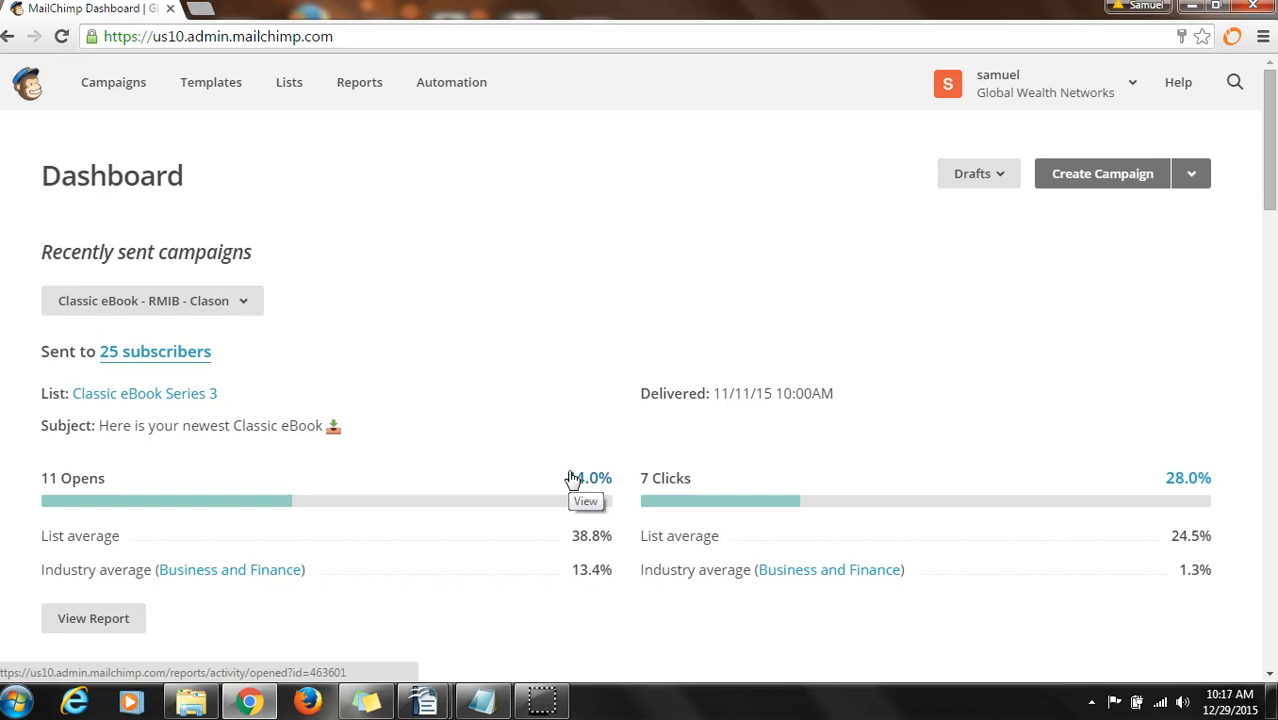
{"action": "left_click", "coordinate": [290, 86]}
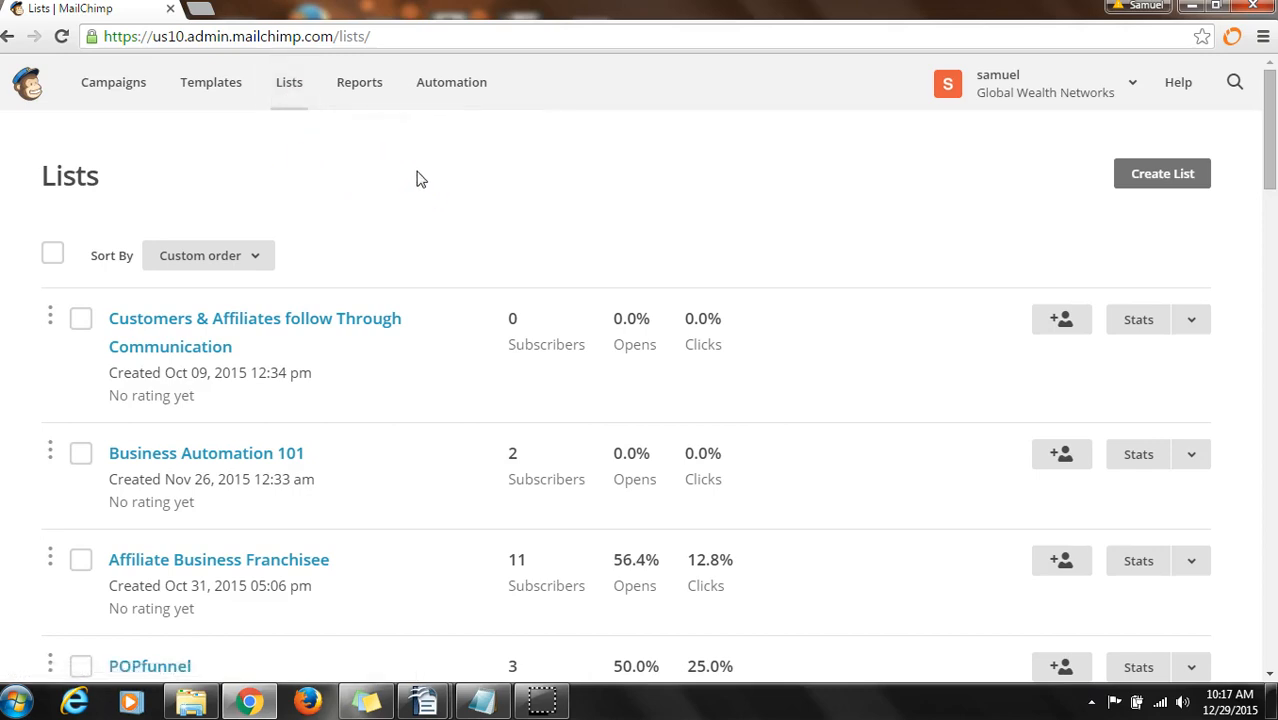
{"action": "left_click", "coordinate": [457, 175]}
{"action": "left_click", "coordinate": [464, 83]}
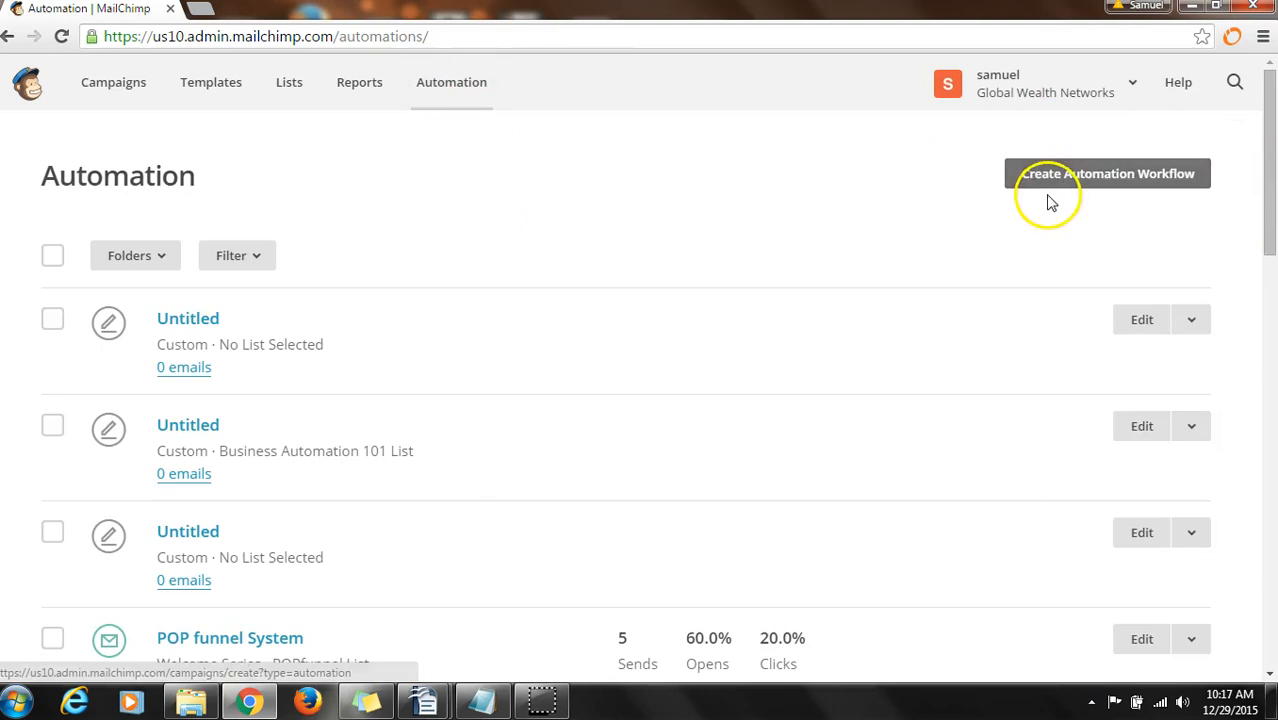
Step: Create a Welcome Series automation workflow for the "Customers & Affiliates follow Through Communication" list
{"action": "left_click", "coordinate": [1108, 177]}
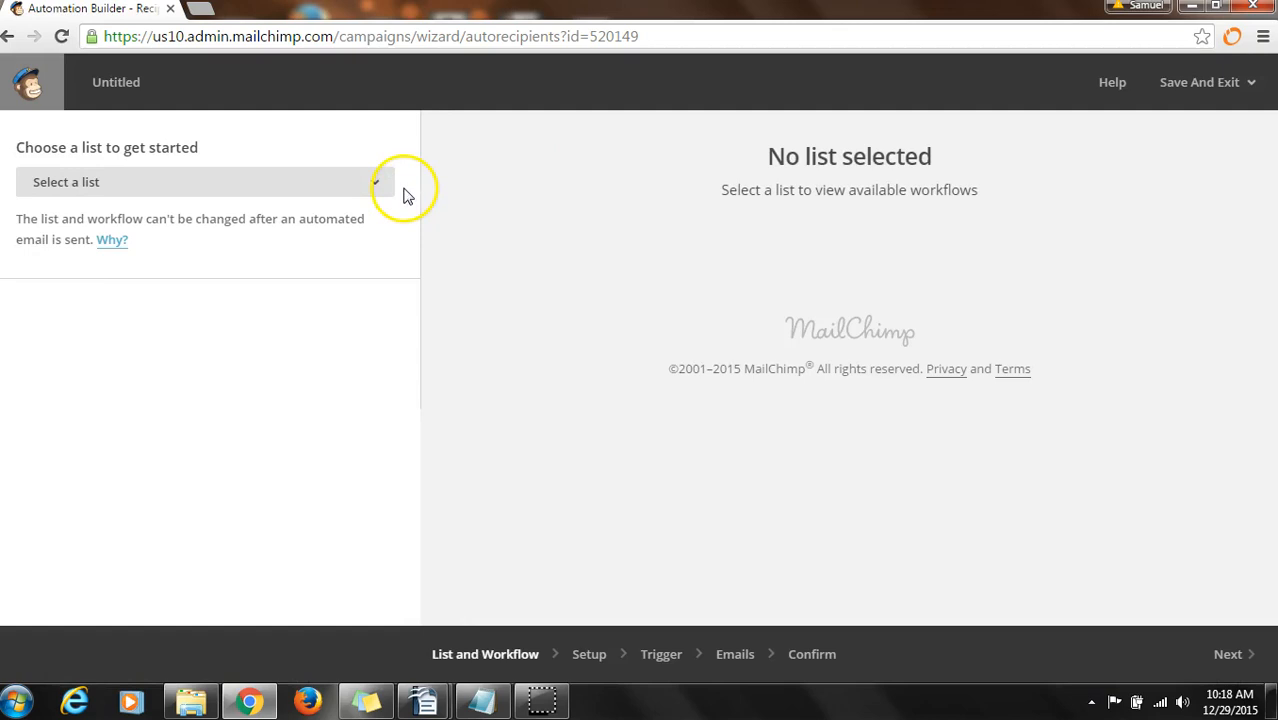
{"action": "left_click", "coordinate": [374, 182]}
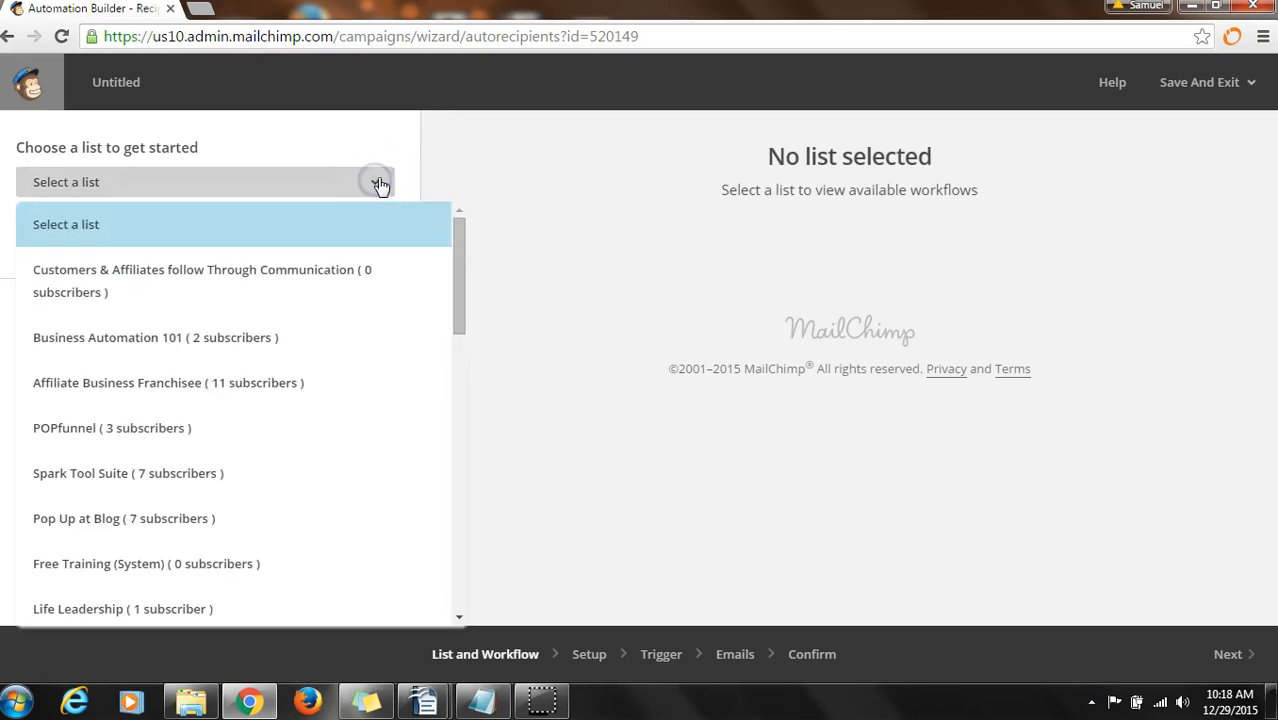
{"action": "left_click", "coordinate": [322, 268]}
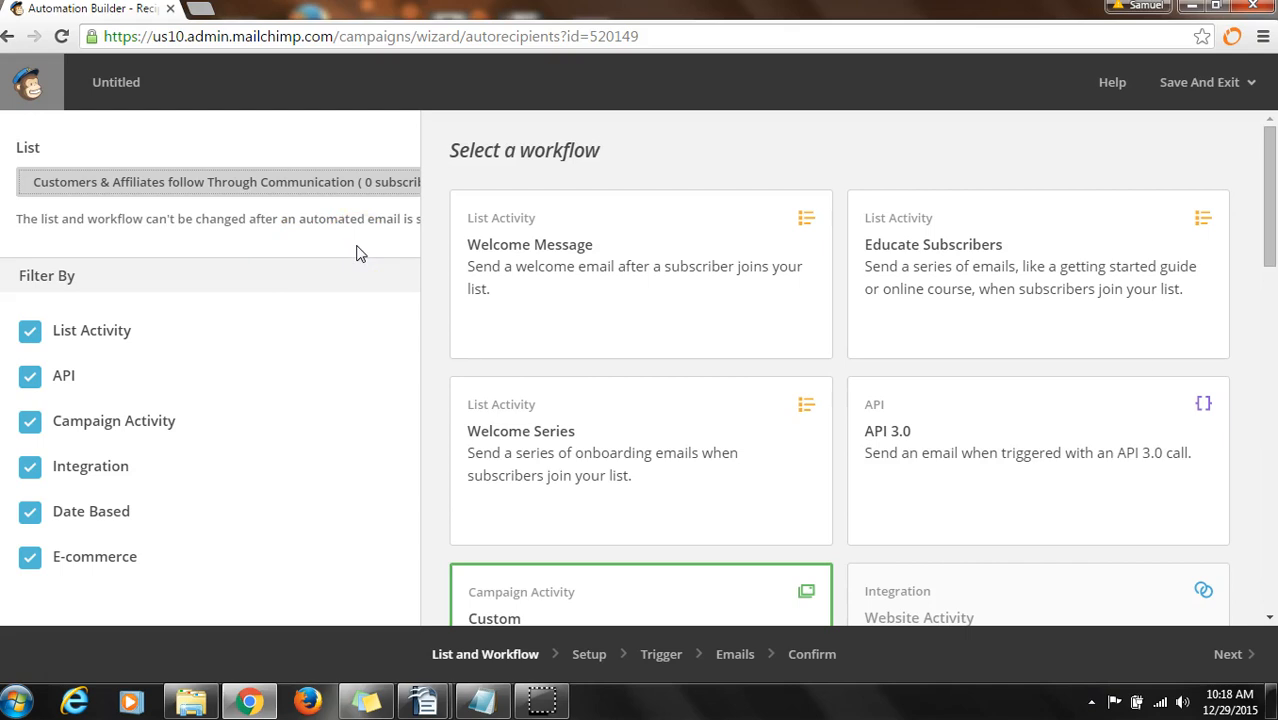
{"action": "scroll", "coordinate": [598, 245], "scroll_direction": "down", "scroll_amount": 1}
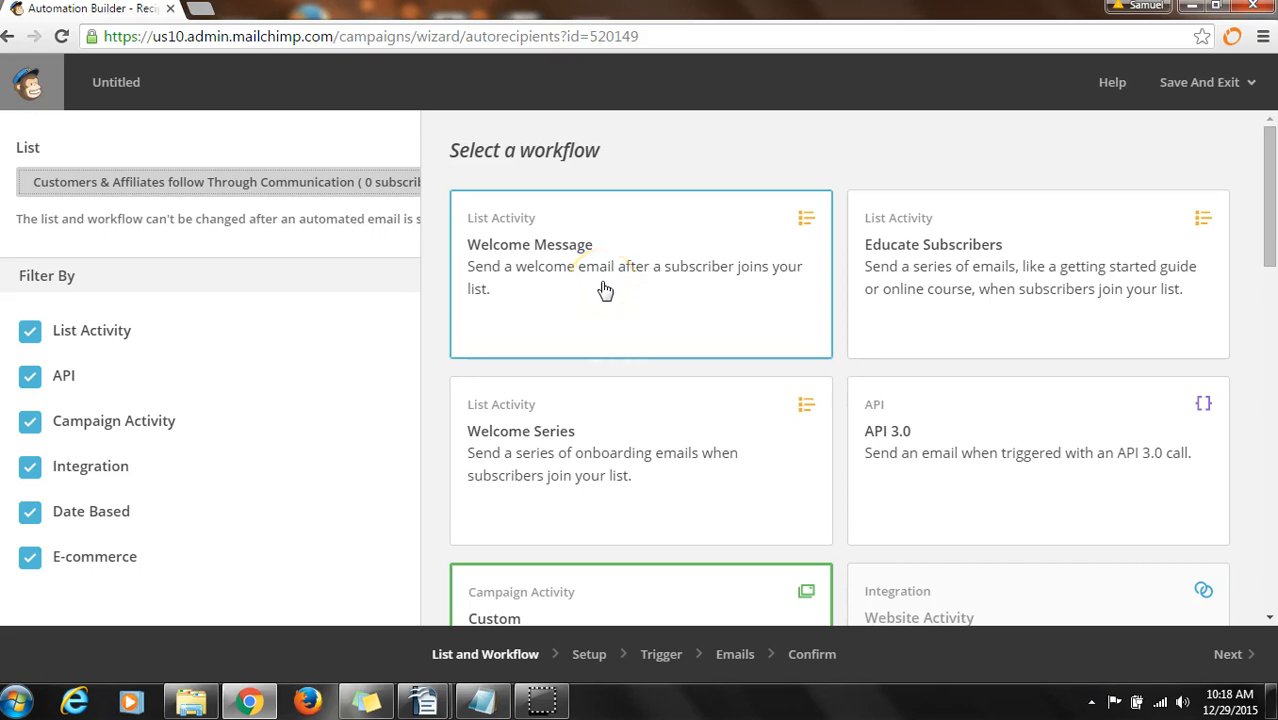
{"action": "scroll", "coordinate": [608, 288], "scroll_direction": "down", "scroll_amount": 1}
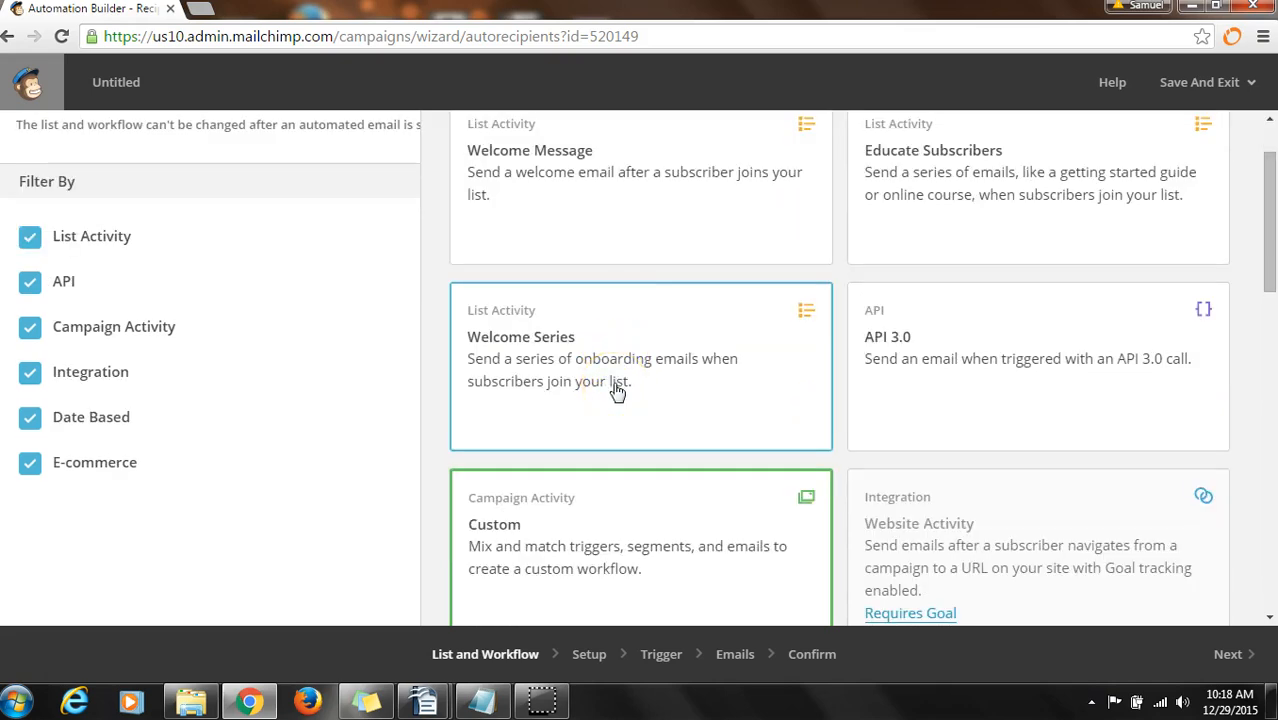
{"action": "left_click", "coordinate": [615, 386]}
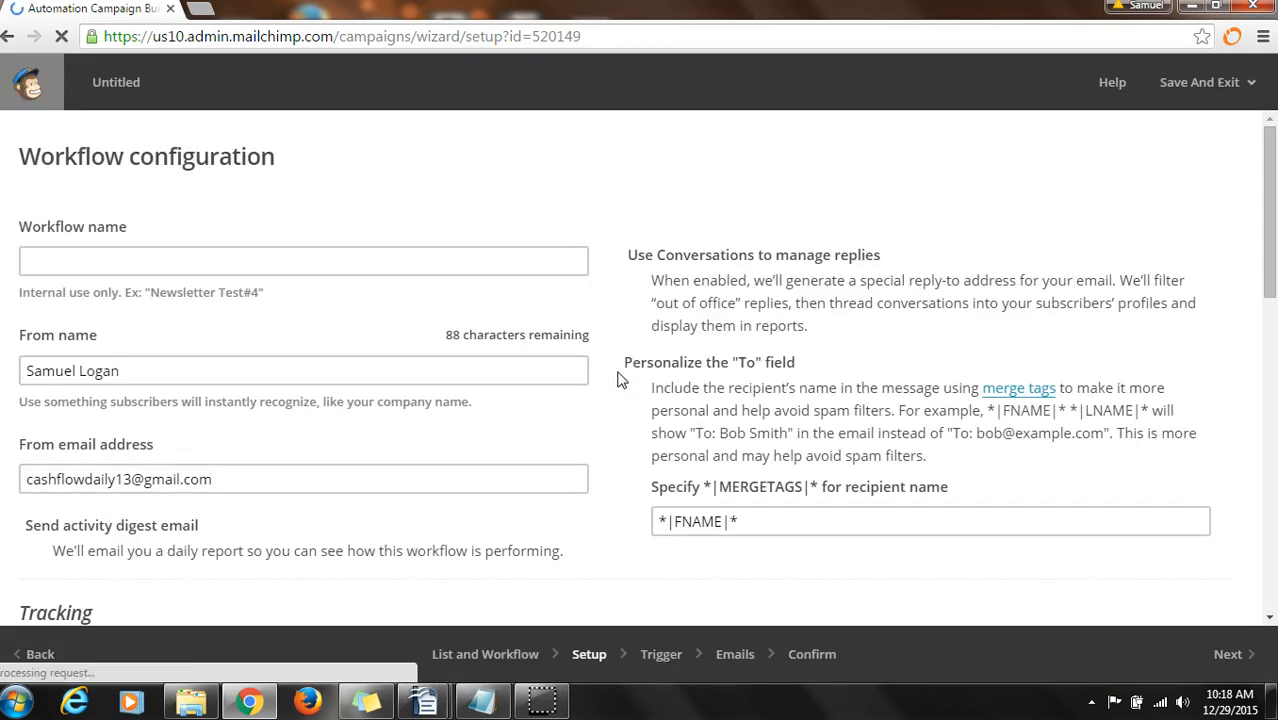
Step: Name the workflow "Customers and Affiliates" and review its sender, tracking and additional options
{"action": "left_click", "coordinate": [282, 263]}
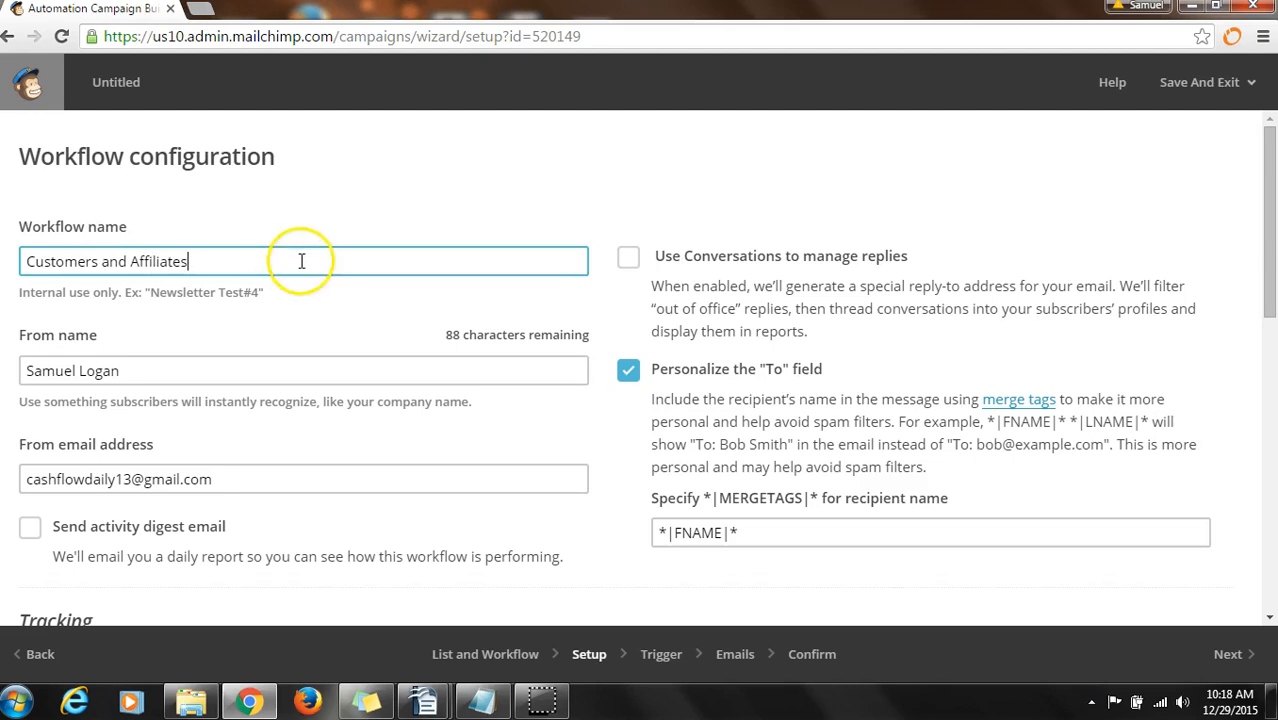
{"action": "scroll", "coordinate": [300, 268], "scroll_direction": "down", "scroll_amount": 2}
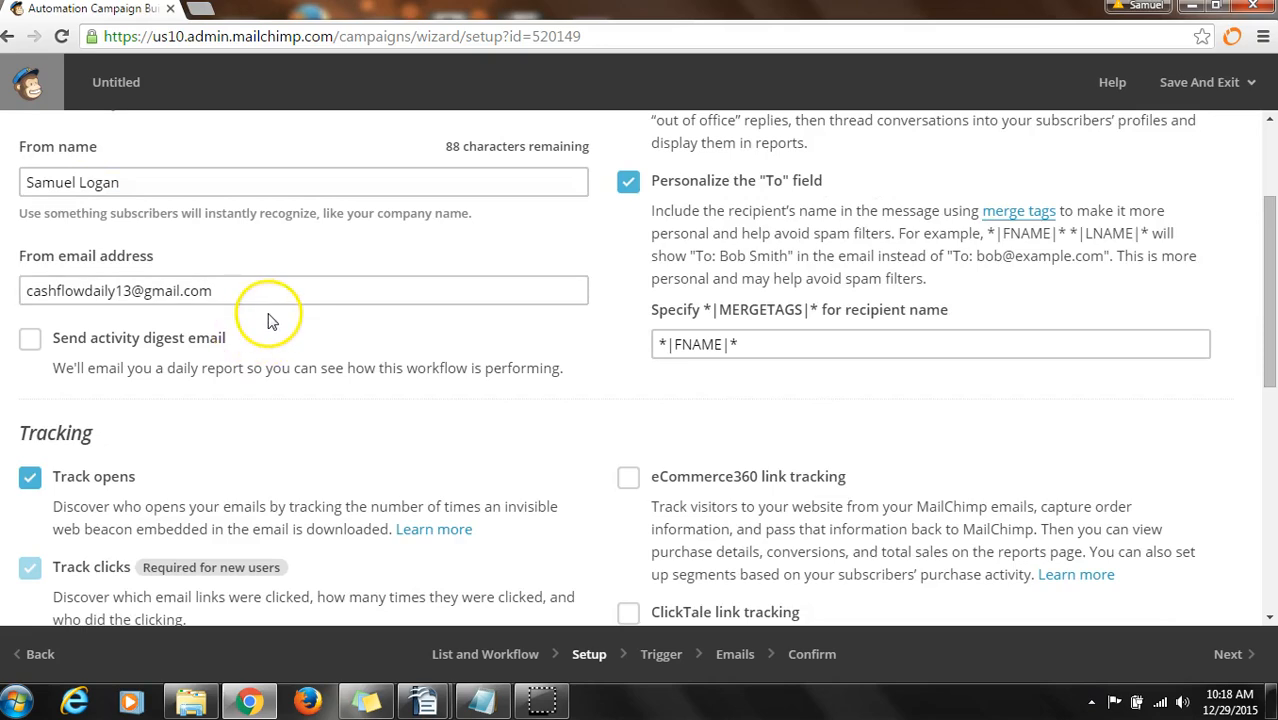
{"action": "scroll", "coordinate": [270, 320], "scroll_direction": "down", "scroll_amount": 1}
{"action": "scroll", "coordinate": [268, 322], "scroll_direction": "down", "scroll_amount": 5}
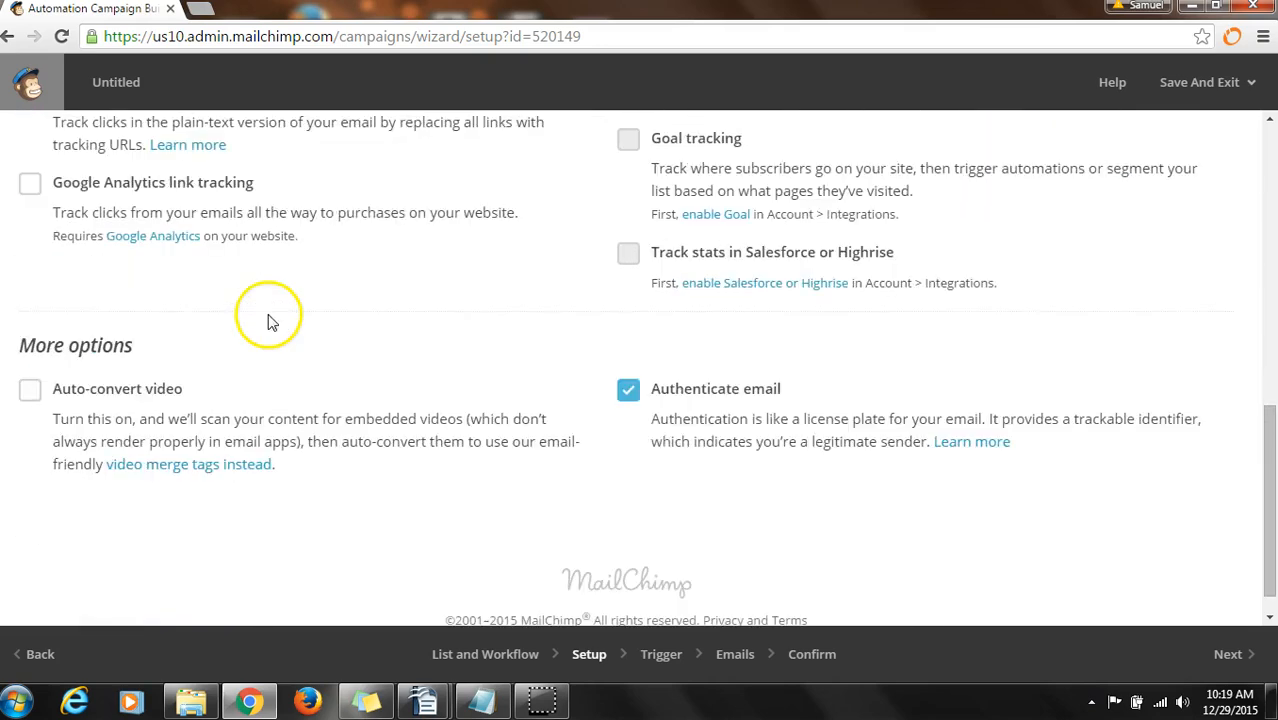
{"action": "scroll", "coordinate": [234, 385], "scroll_direction": "up", "scroll_amount": 9}
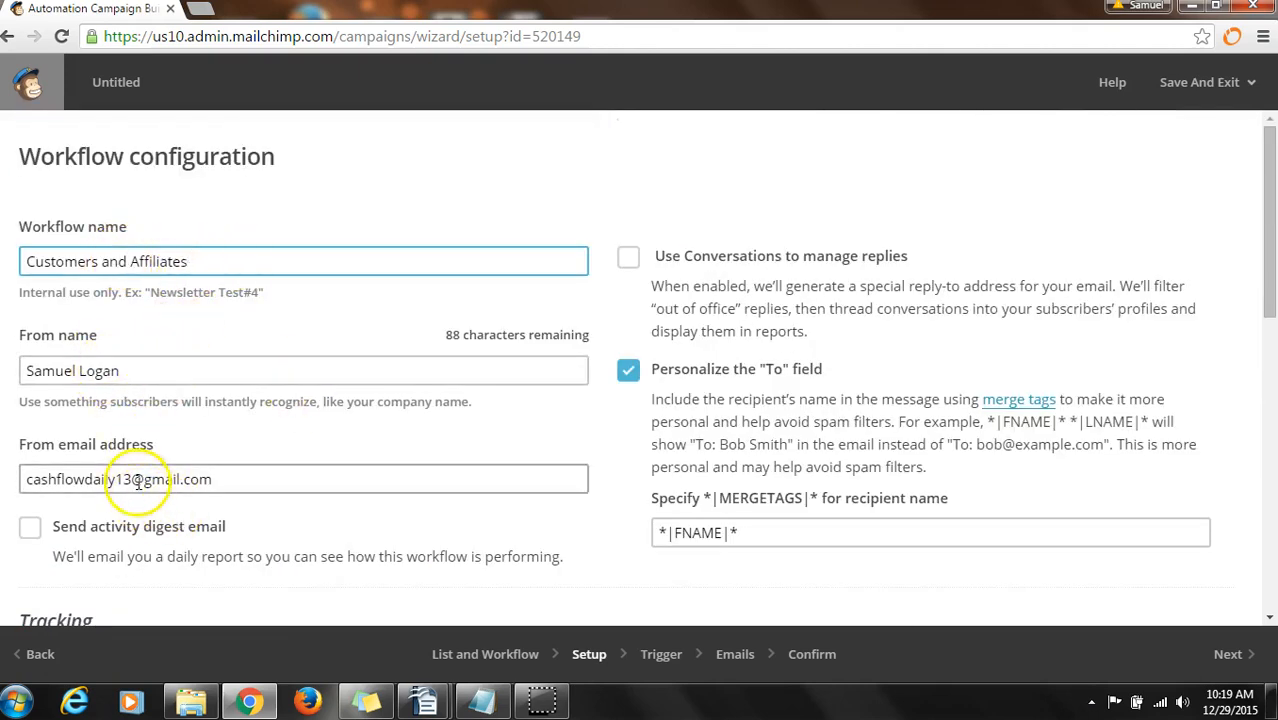
{"action": "scroll", "coordinate": [271, 442], "scroll_direction": "down", "scroll_amount": 5}
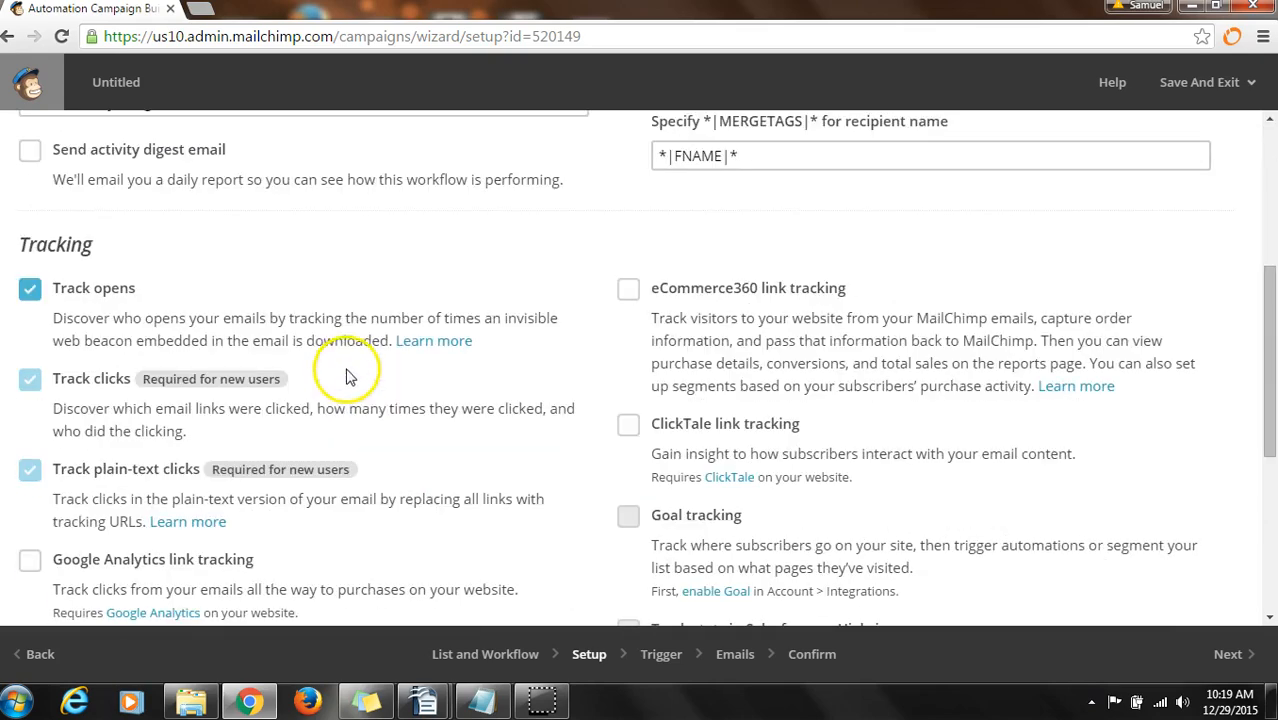
{"action": "scroll", "coordinate": [440, 410], "scroll_direction": "up", "scroll_amount": 5}
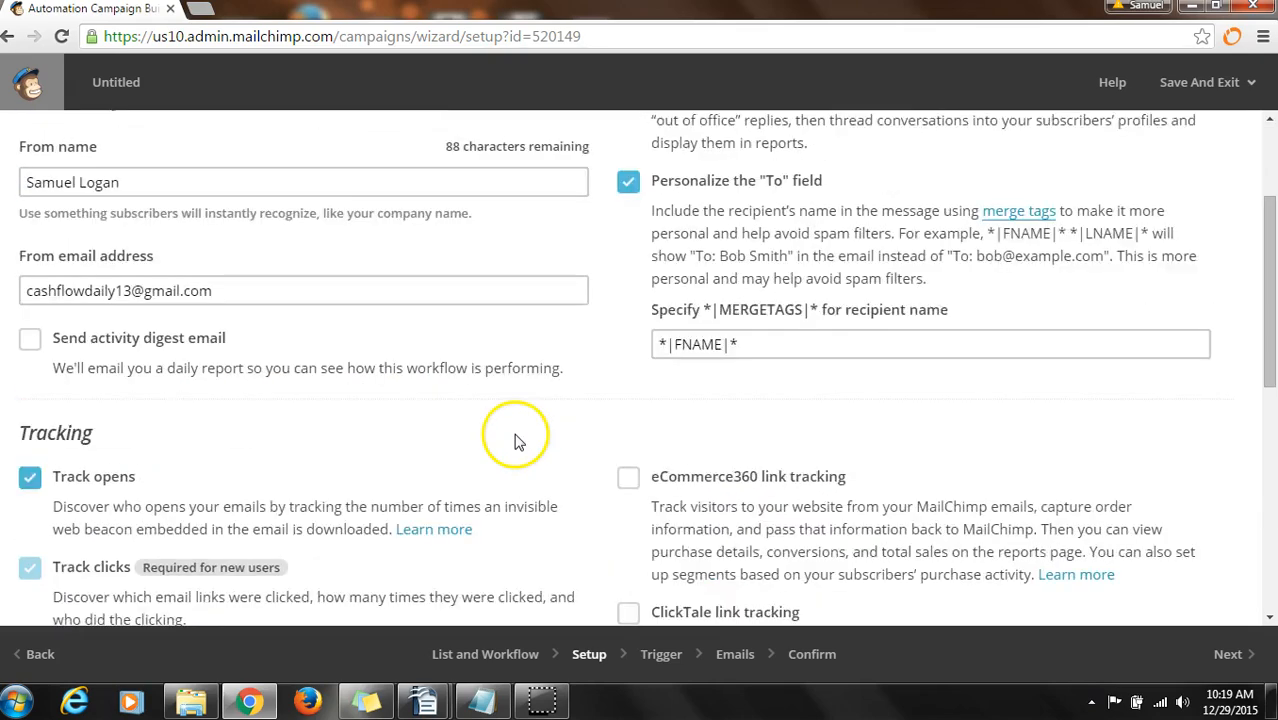
{"action": "scroll", "coordinate": [551, 430], "scroll_direction": "down", "scroll_amount": 4}
{"action": "scroll", "coordinate": [585, 414], "scroll_direction": "down", "scroll_amount": 4}
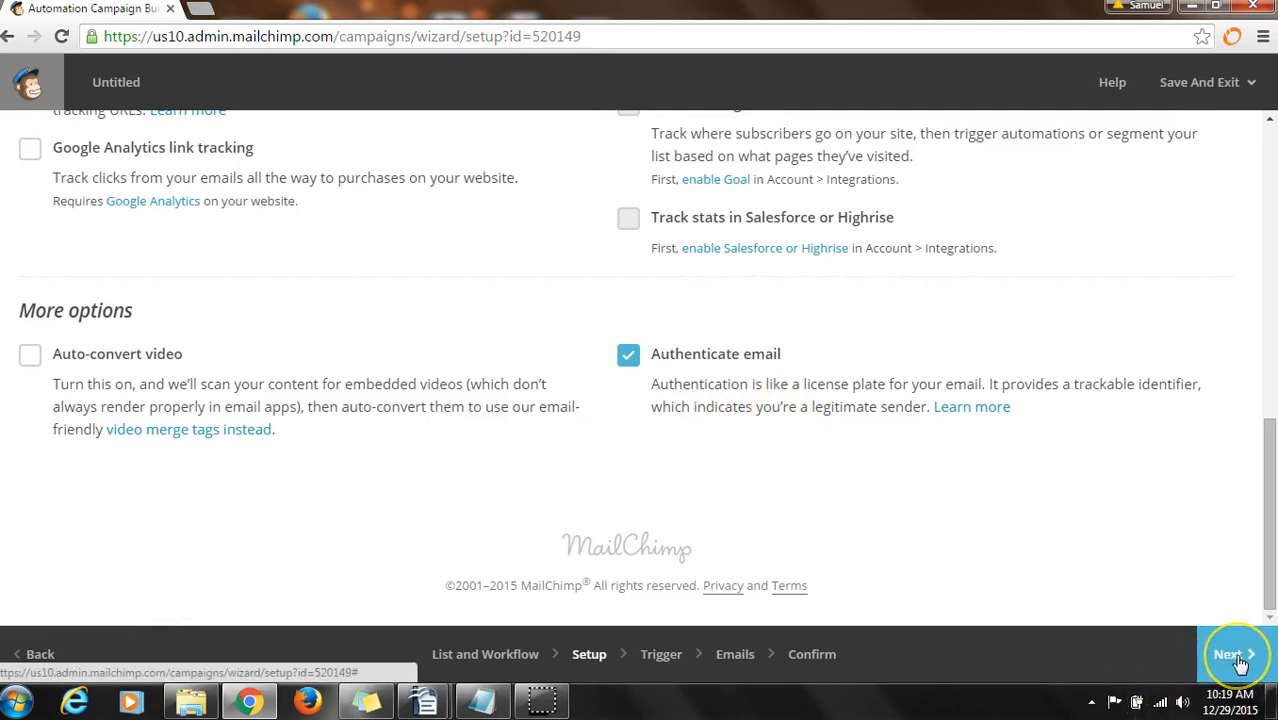
Step: Proceed to the trigger setup, enable triggering the workflow when subscribers are imported, and continue to the emails stage
{"action": "left_click", "coordinate": [1238, 658]}
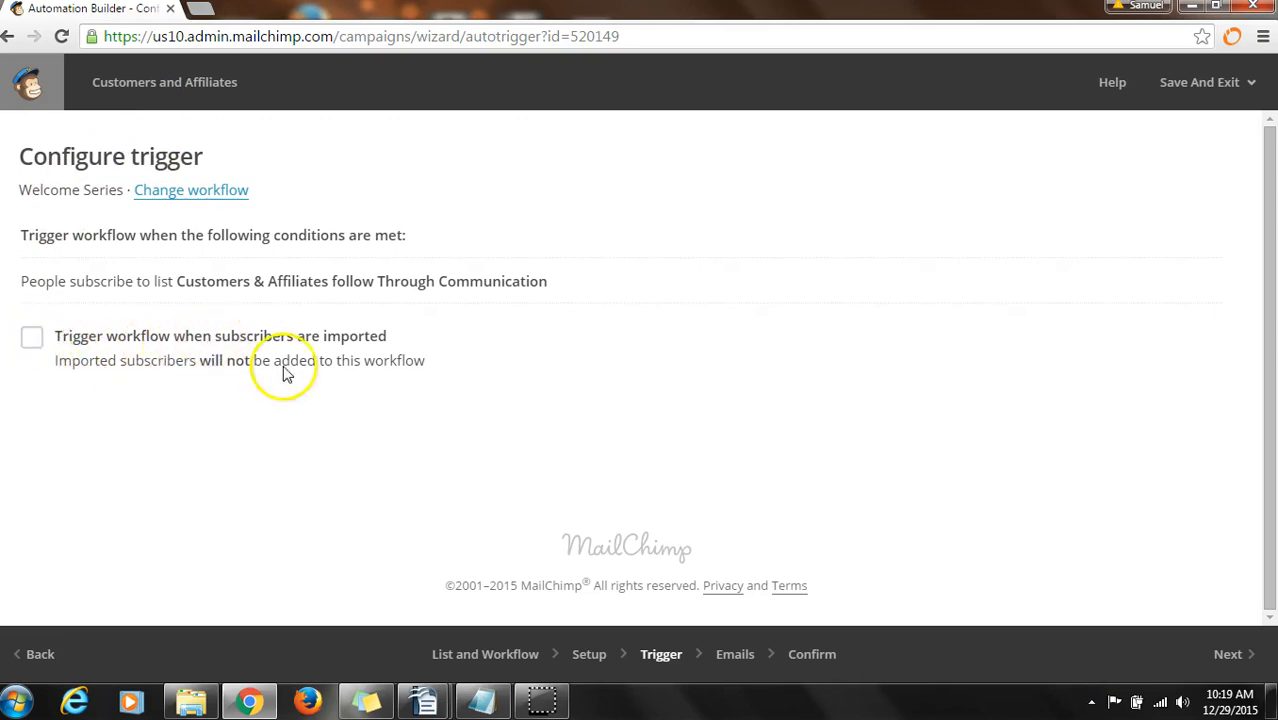
{"action": "left_click", "coordinate": [31, 338]}
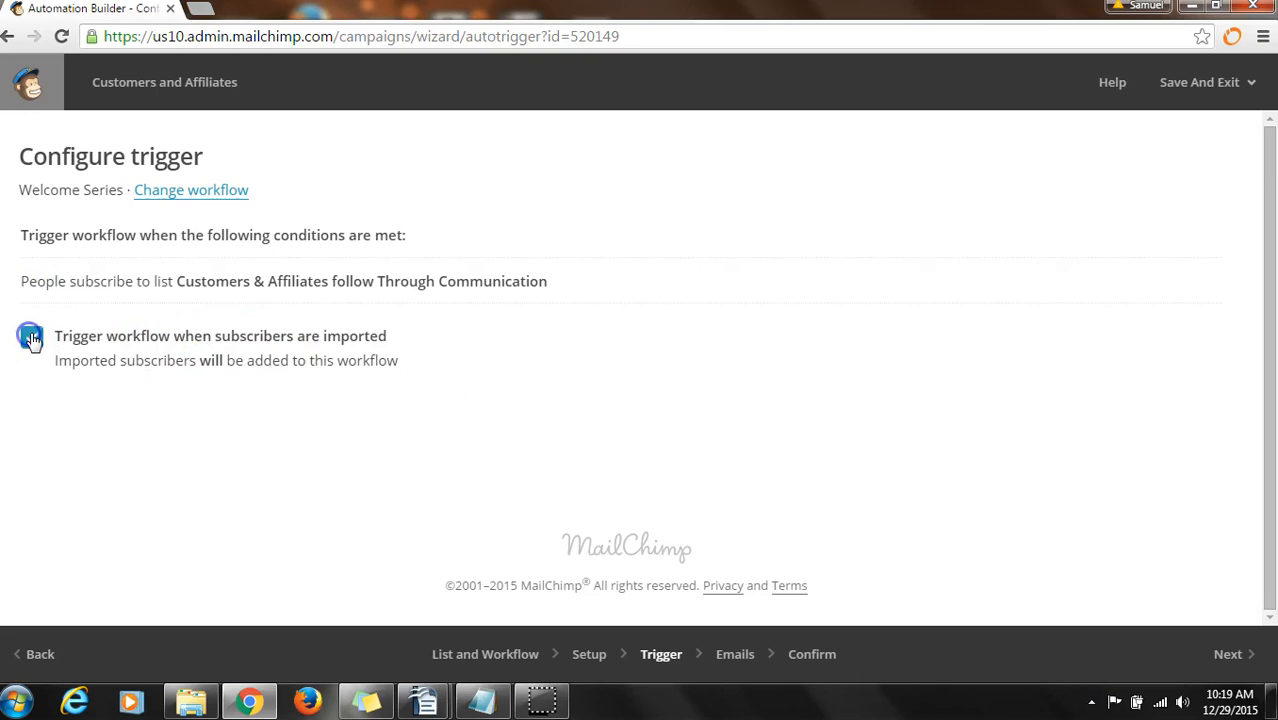
{"action": "left_click", "coordinate": [1222, 658]}
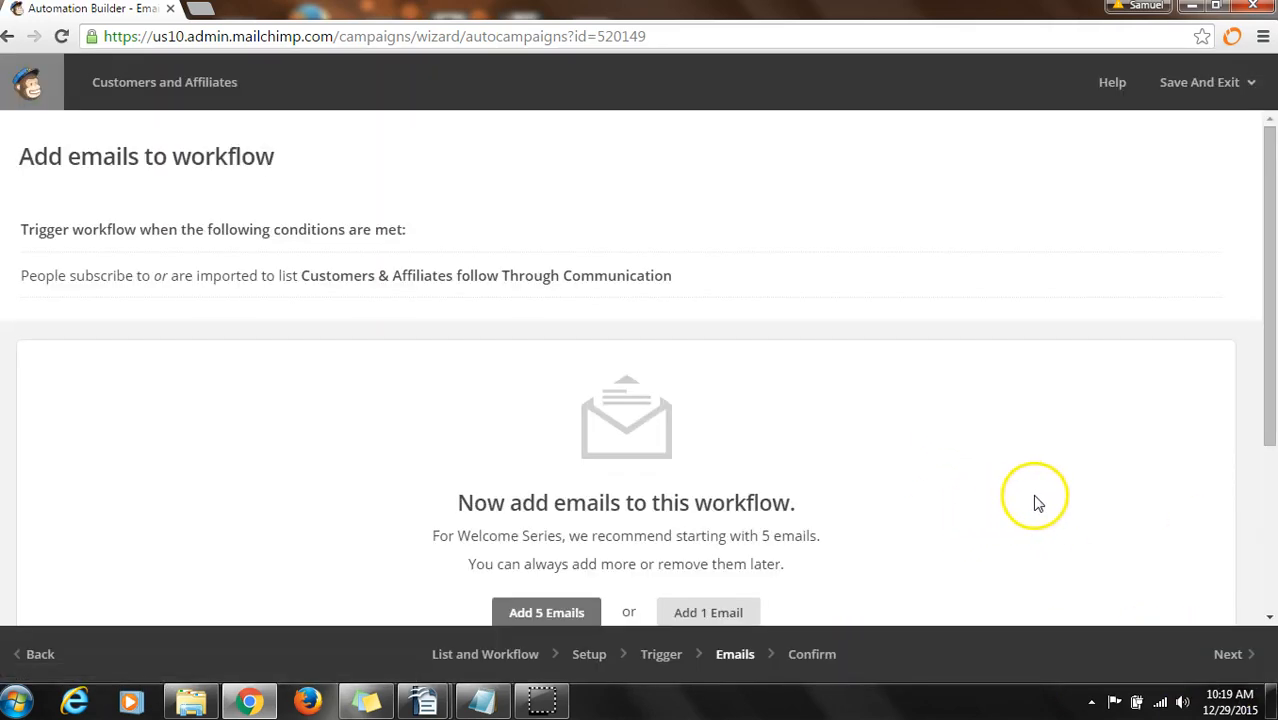
Step: Add the recommended 5 emails to the workflow
{"action": "scroll", "coordinate": [960, 357], "scroll_direction": "down", "scroll_amount": 2}
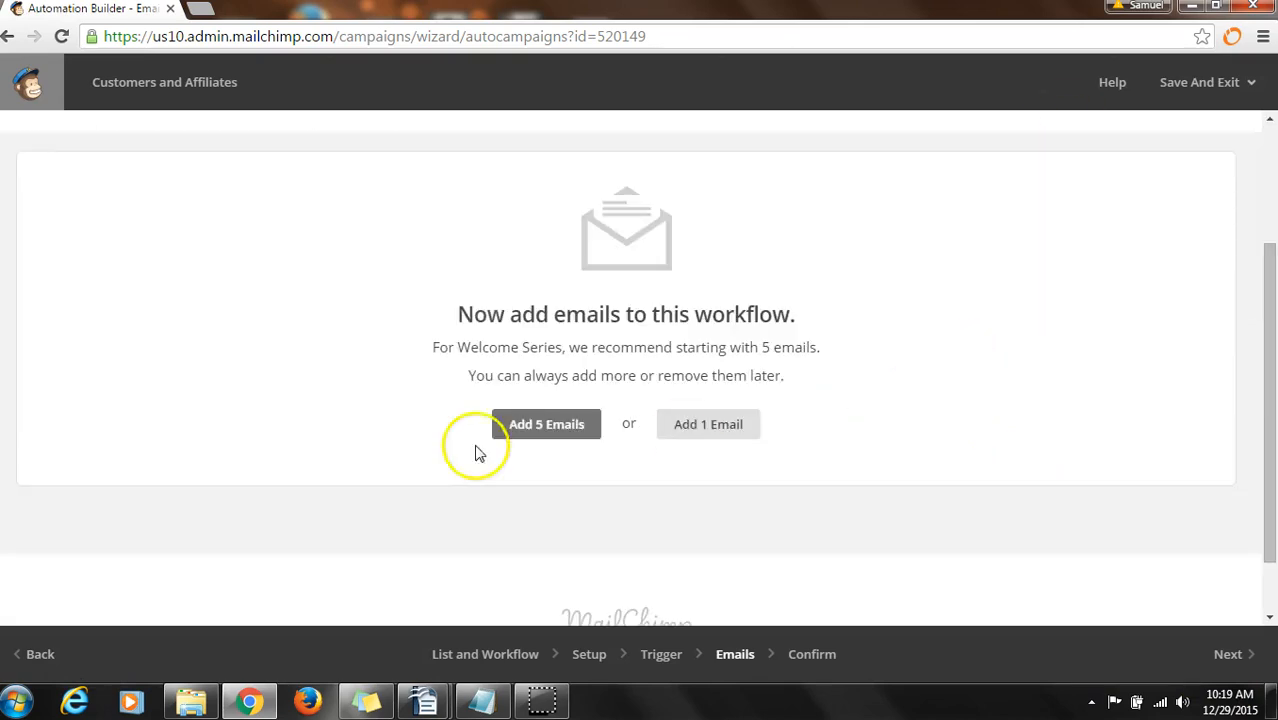
{"action": "scroll", "coordinate": [285, 404], "scroll_direction": "up", "scroll_amount": 1}
{"action": "scroll", "coordinate": [340, 405], "scroll_direction": "down", "scroll_amount": 1}
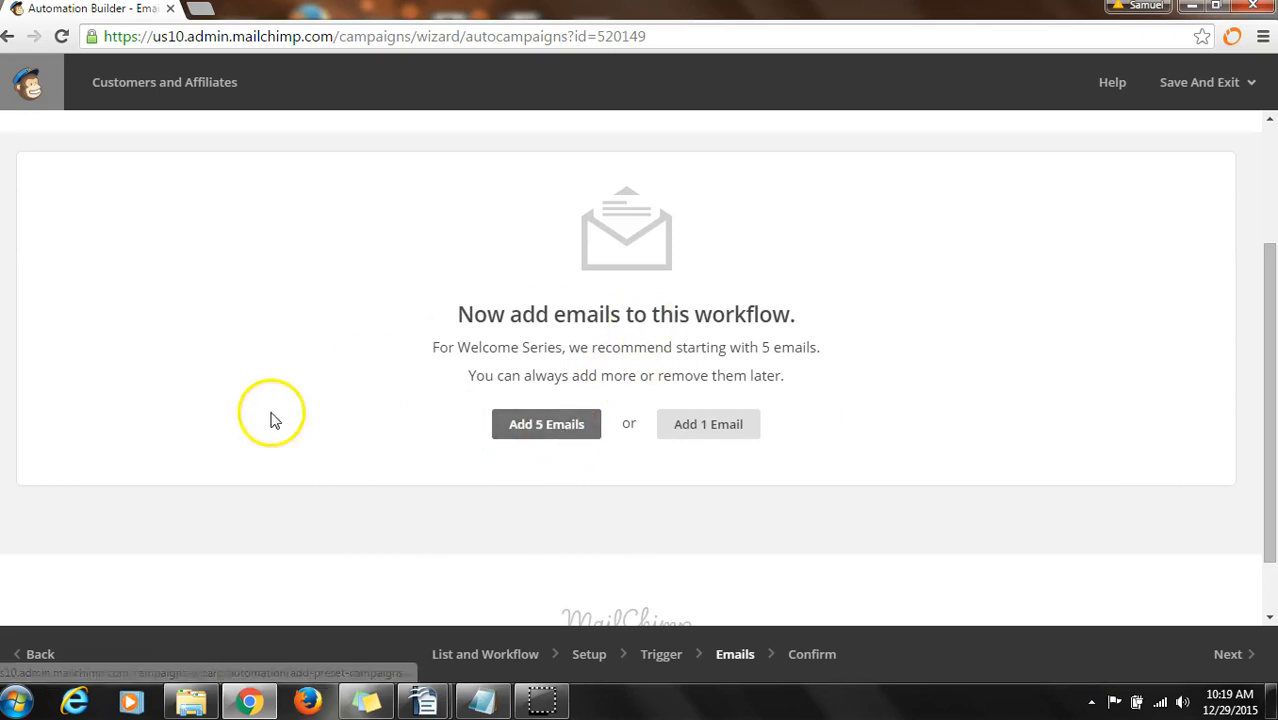
{"action": "scroll", "coordinate": [270, 420], "scroll_direction": "up", "scroll_amount": 2}
{"action": "scroll", "coordinate": [414, 437], "scroll_direction": "down", "scroll_amount": 2}
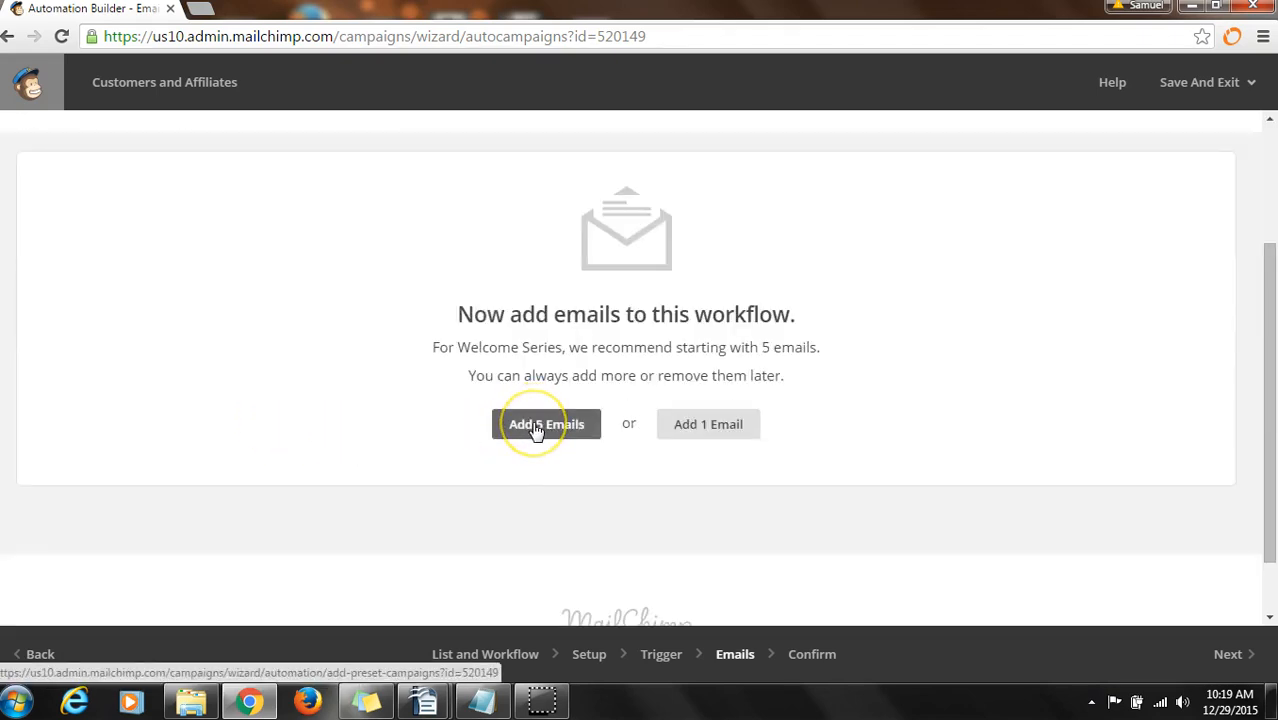
{"action": "left_click", "coordinate": [533, 424]}
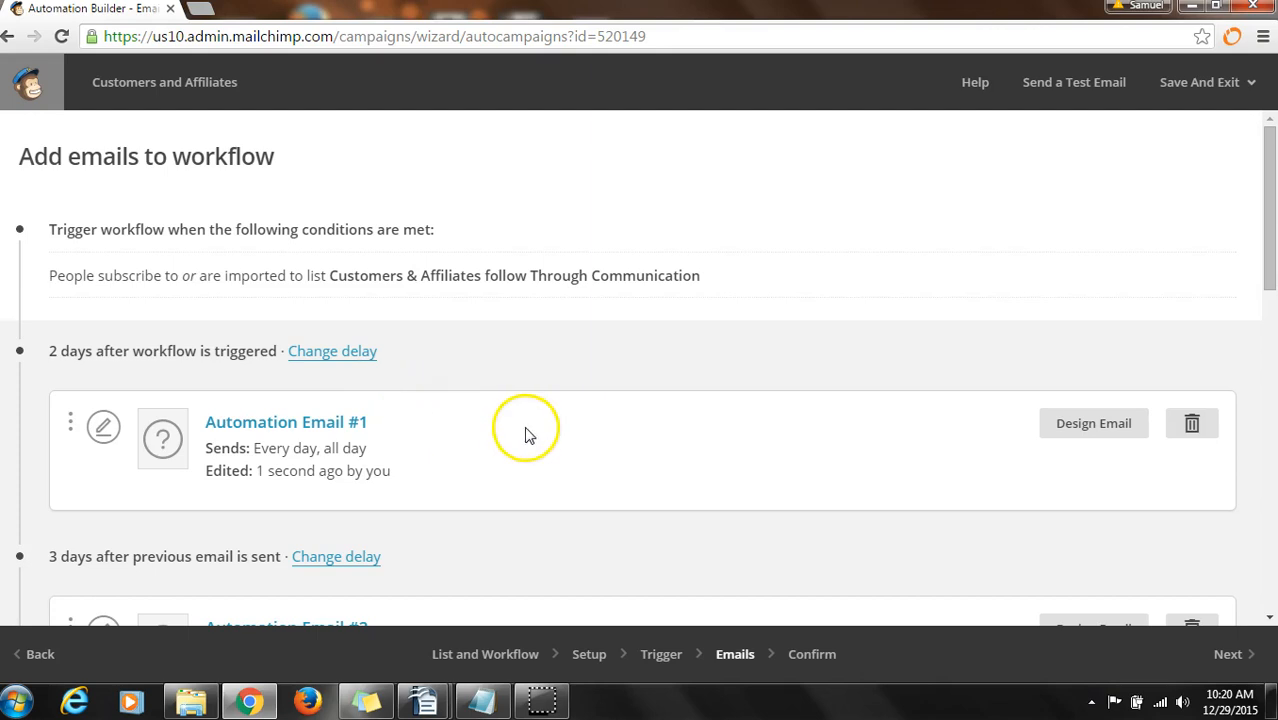
Step: Examine the five automation emails in the workflow and the send delay set for each one
{"action": "scroll", "coordinate": [528, 435], "scroll_direction": "down", "scroll_amount": 2}
{"action": "scroll", "coordinate": [538, 437], "scroll_direction": "up", "scroll_amount": 1}
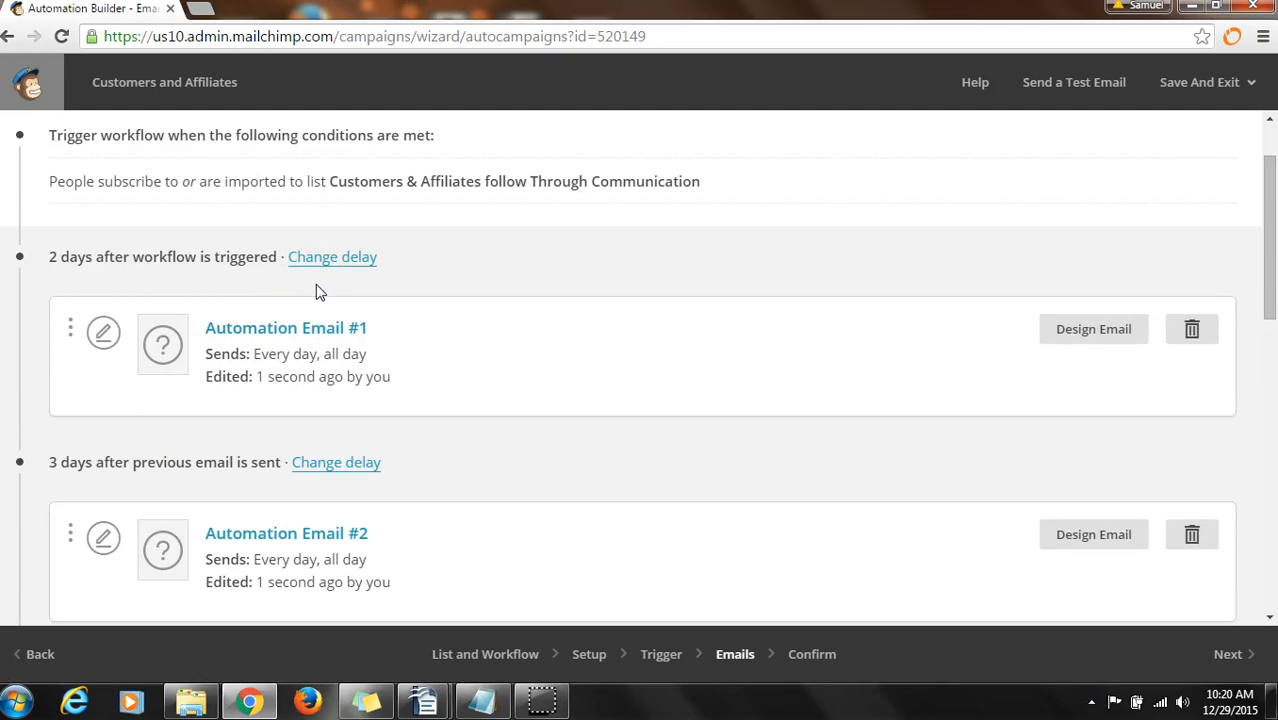
{"action": "scroll", "coordinate": [320, 320], "scroll_direction": "down", "scroll_amount": 1}
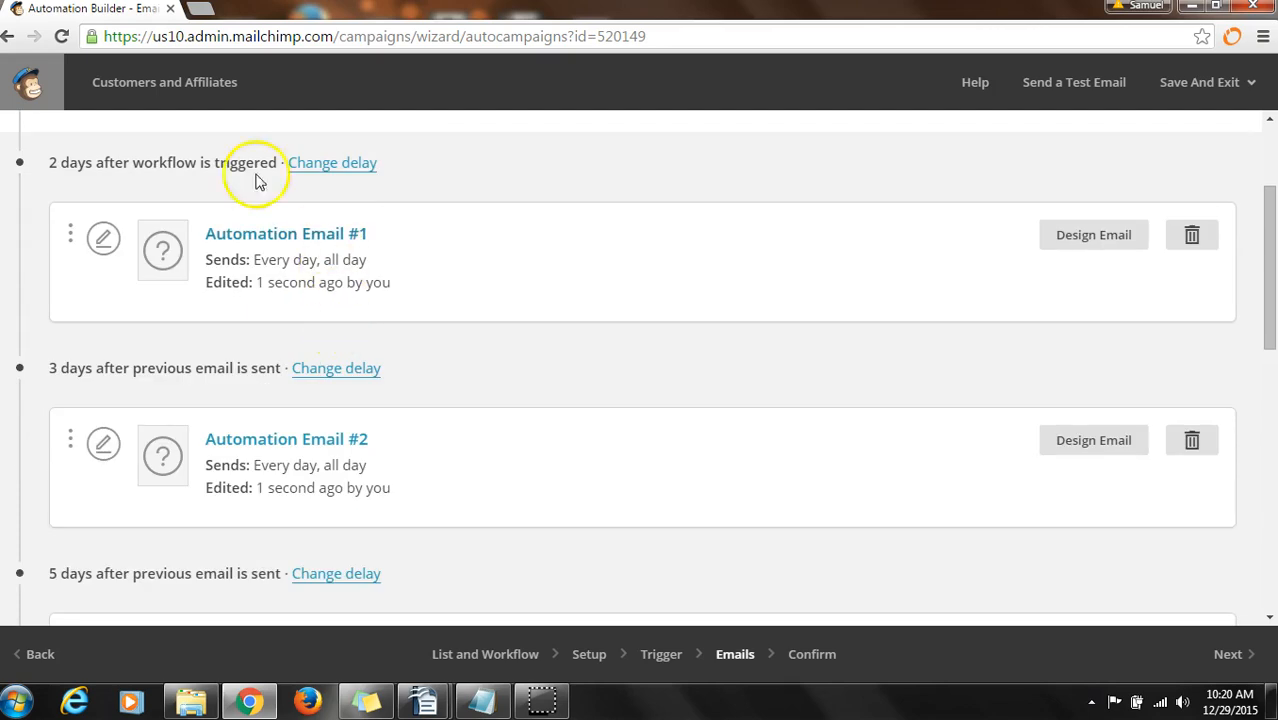
{"action": "scroll", "coordinate": [505, 258], "scroll_direction": "down", "scroll_amount": 2}
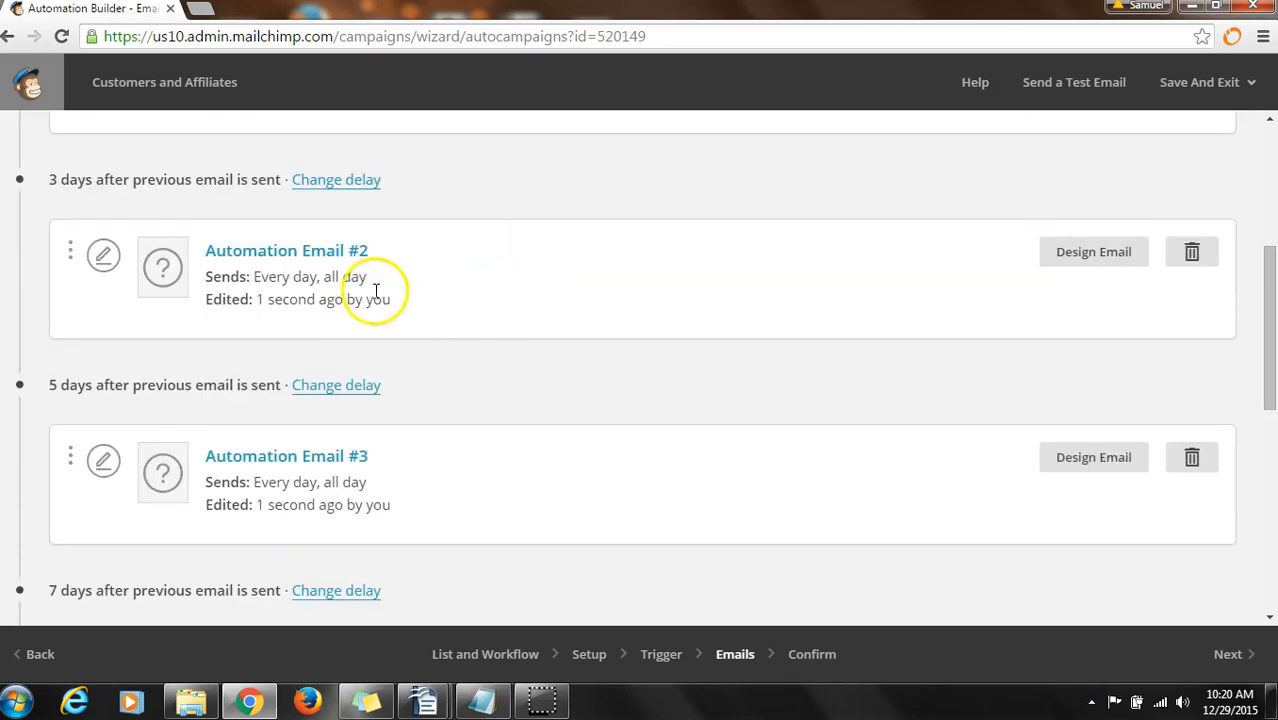
{"action": "scroll", "coordinate": [390, 310], "scroll_direction": "down", "scroll_amount": 3}
{"action": "scroll", "coordinate": [408, 414], "scroll_direction": "down", "scroll_amount": 2}
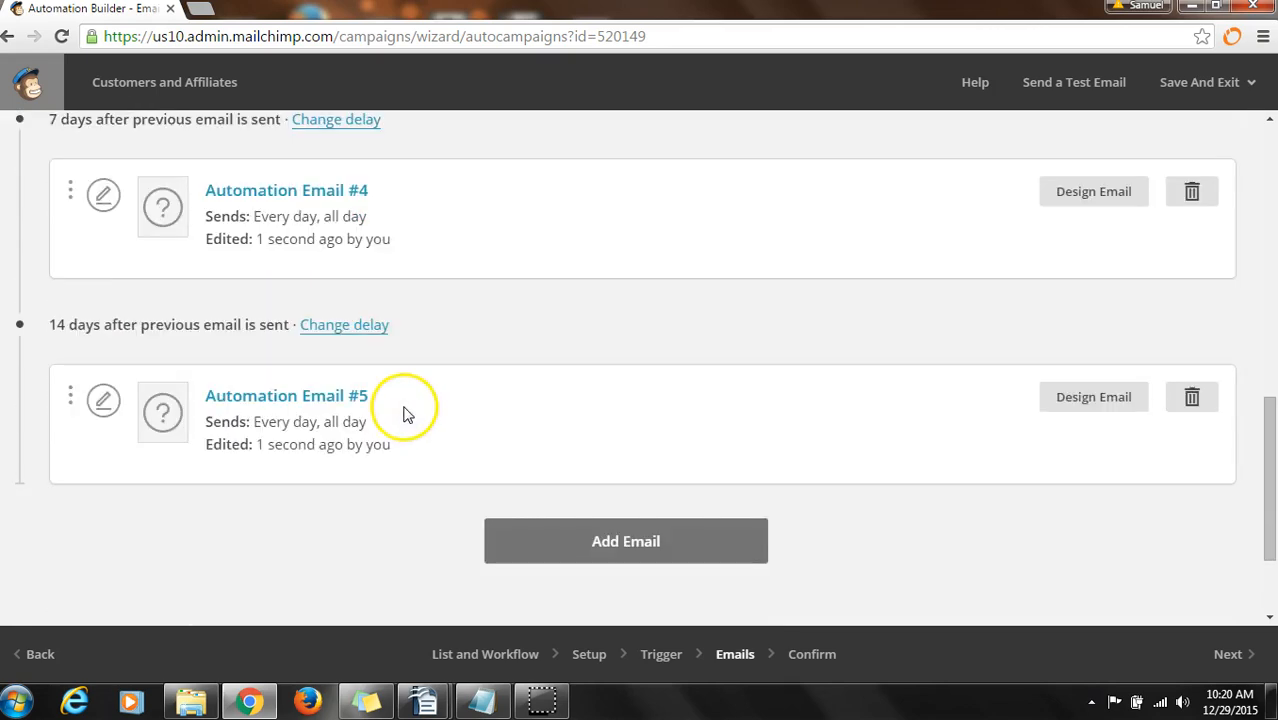
{"action": "scroll", "coordinate": [280, 515], "scroll_direction": "up", "scroll_amount": 6}
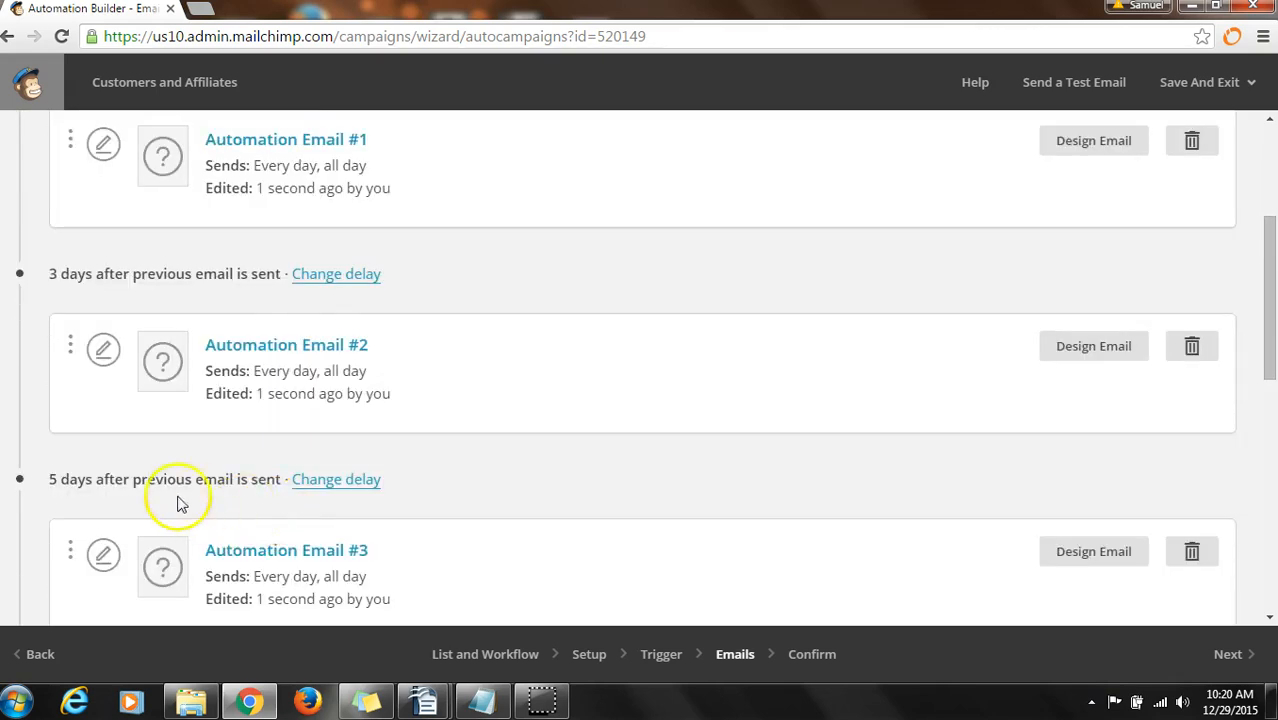
{"action": "scroll", "coordinate": [178, 495], "scroll_direction": "up", "scroll_amount": 3}
{"action": "scroll", "coordinate": [215, 438], "scroll_direction": "down", "scroll_amount": 1}
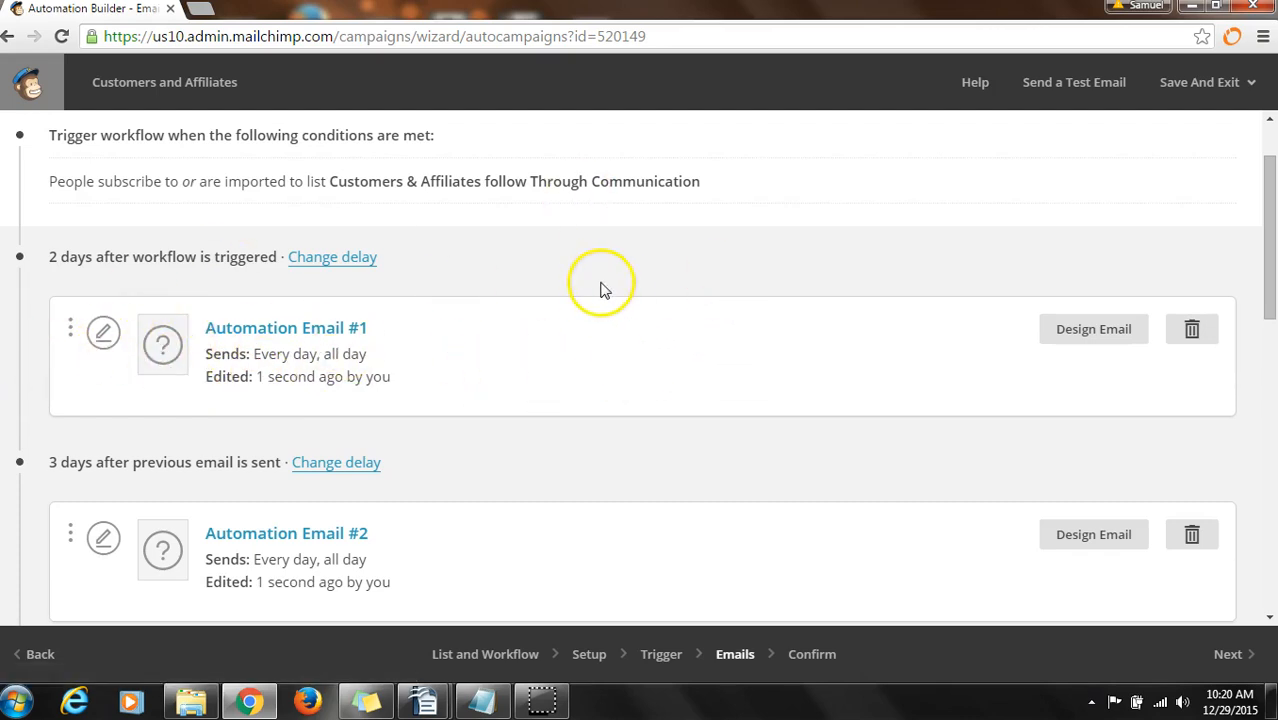
Step: Open Automation Email #1 for design and review its name, subject and sender details
{"action": "left_click", "coordinate": [1080, 335]}
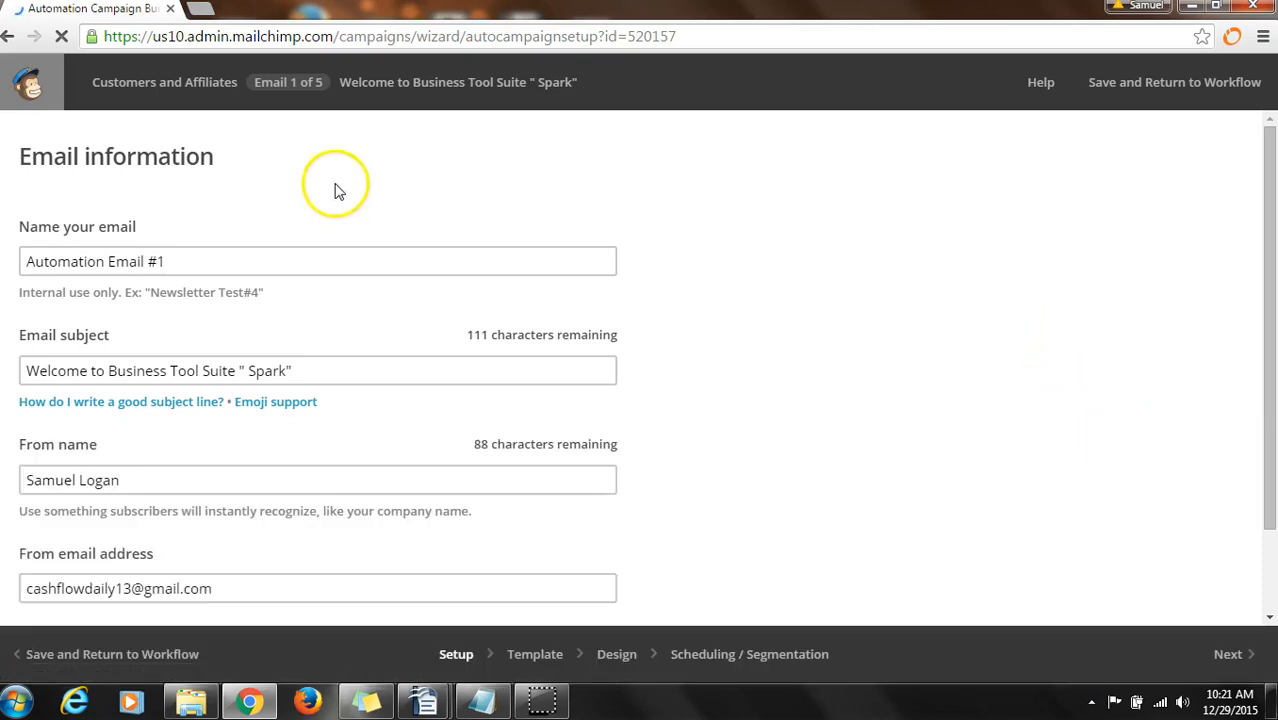
{"action": "left_click", "coordinate": [207, 268]}
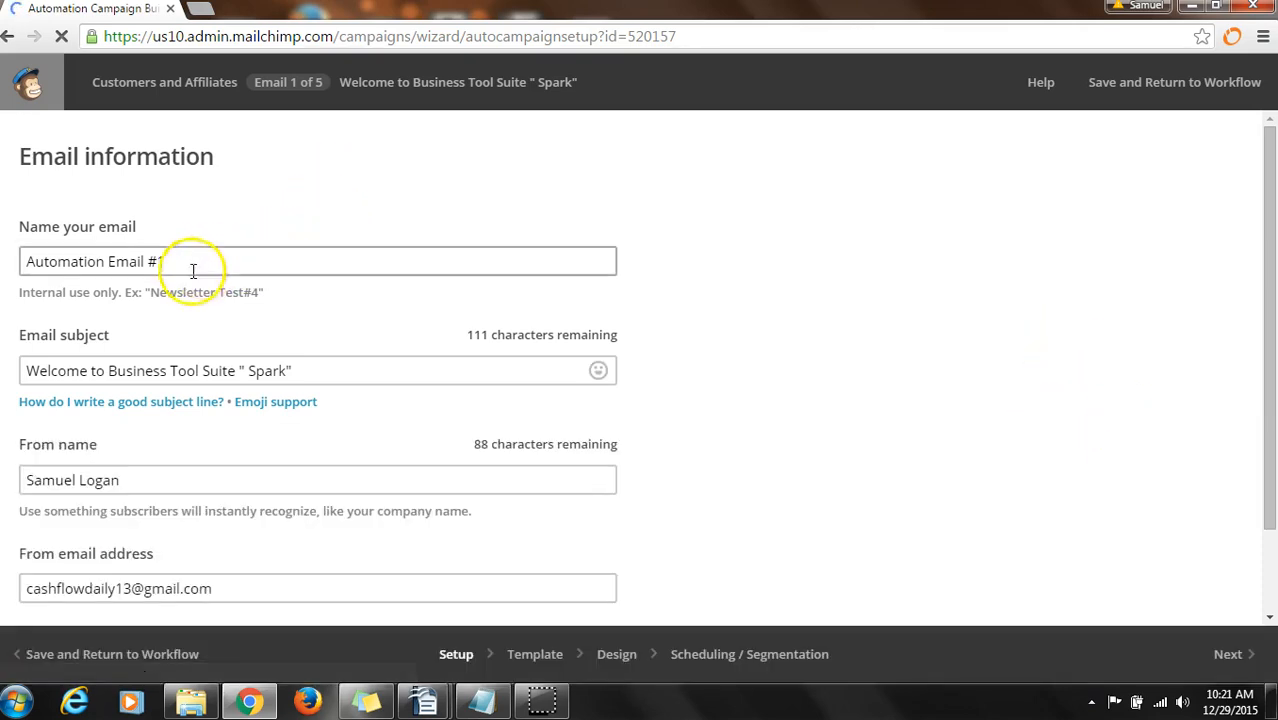
{"action": "left_click", "coordinate": [295, 370]}
{"action": "left_click", "coordinate": [271, 400]}
{"action": "left_click", "coordinate": [130, 368]}
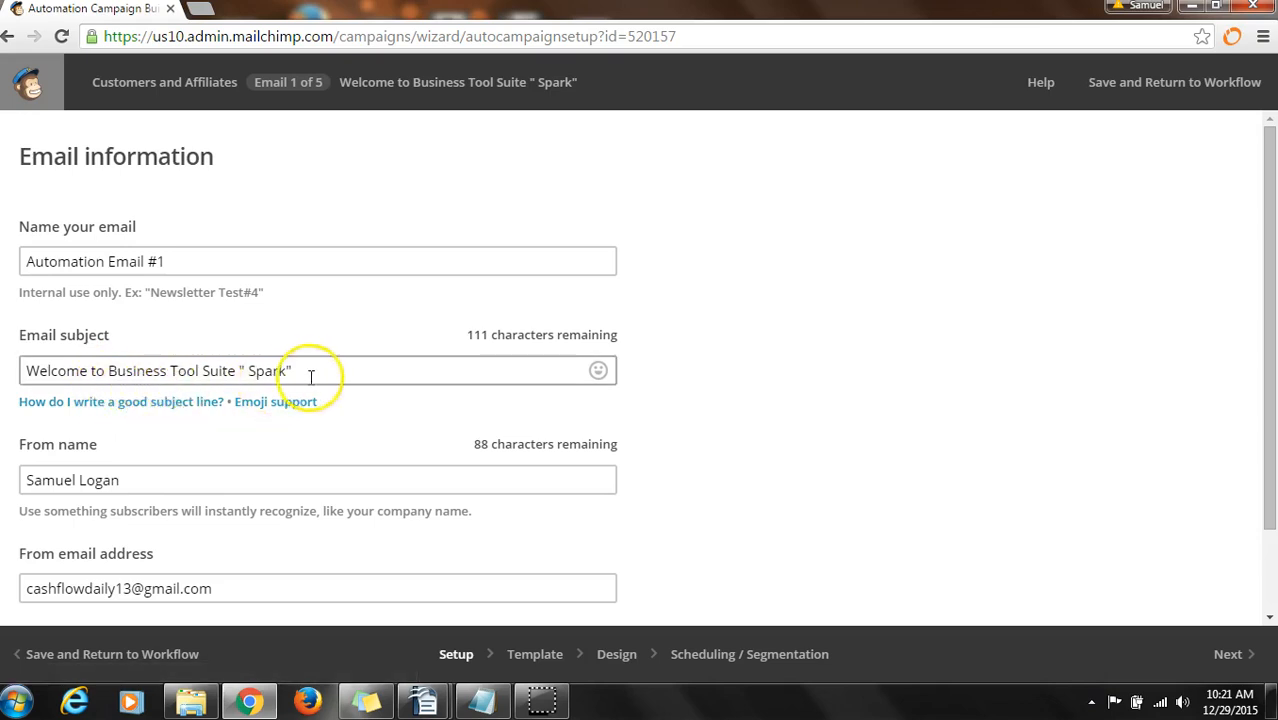
{"action": "scroll", "coordinate": [316, 370], "scroll_direction": "down", "scroll_amount": 1}
{"action": "scroll", "coordinate": [735, 318], "scroll_direction": "up", "scroll_amount": 1}
{"action": "scroll", "coordinate": [820, 332], "scroll_direction": "down", "scroll_amount": 1}
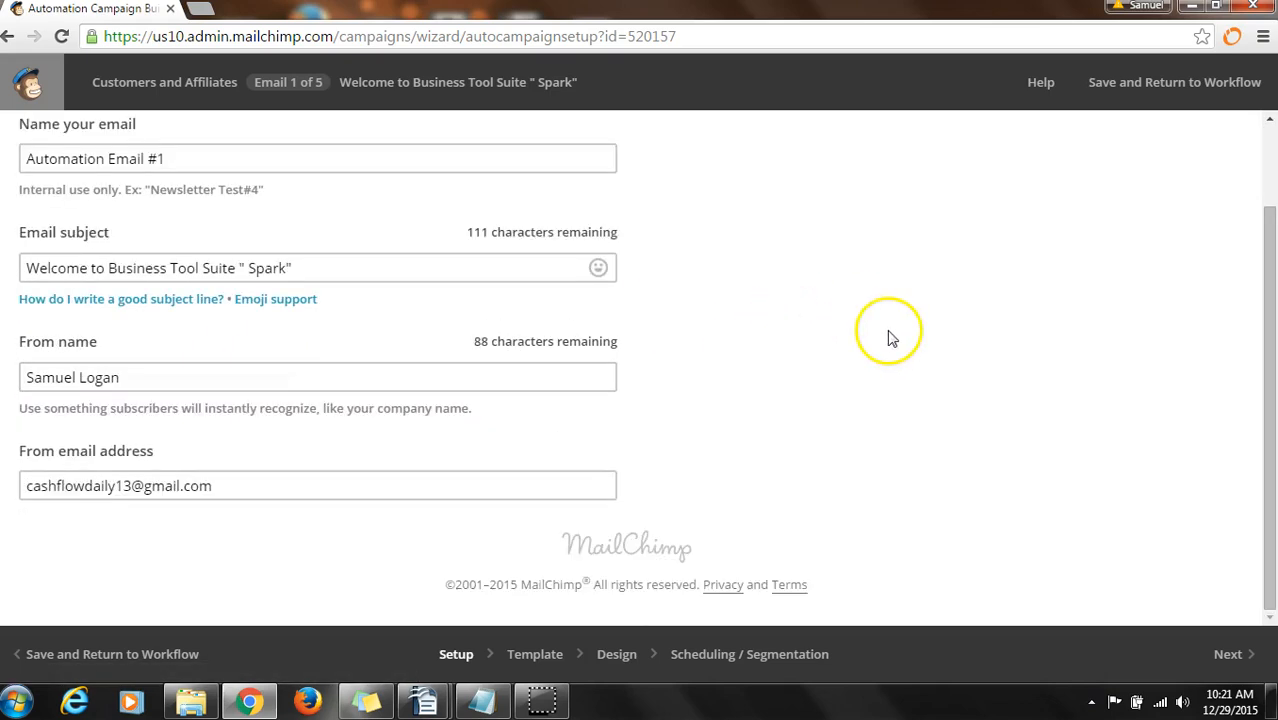
Step: Proceed to the template stage, look through the basic layouts and select the 1 Column template
{"action": "left_click", "coordinate": [1240, 657]}
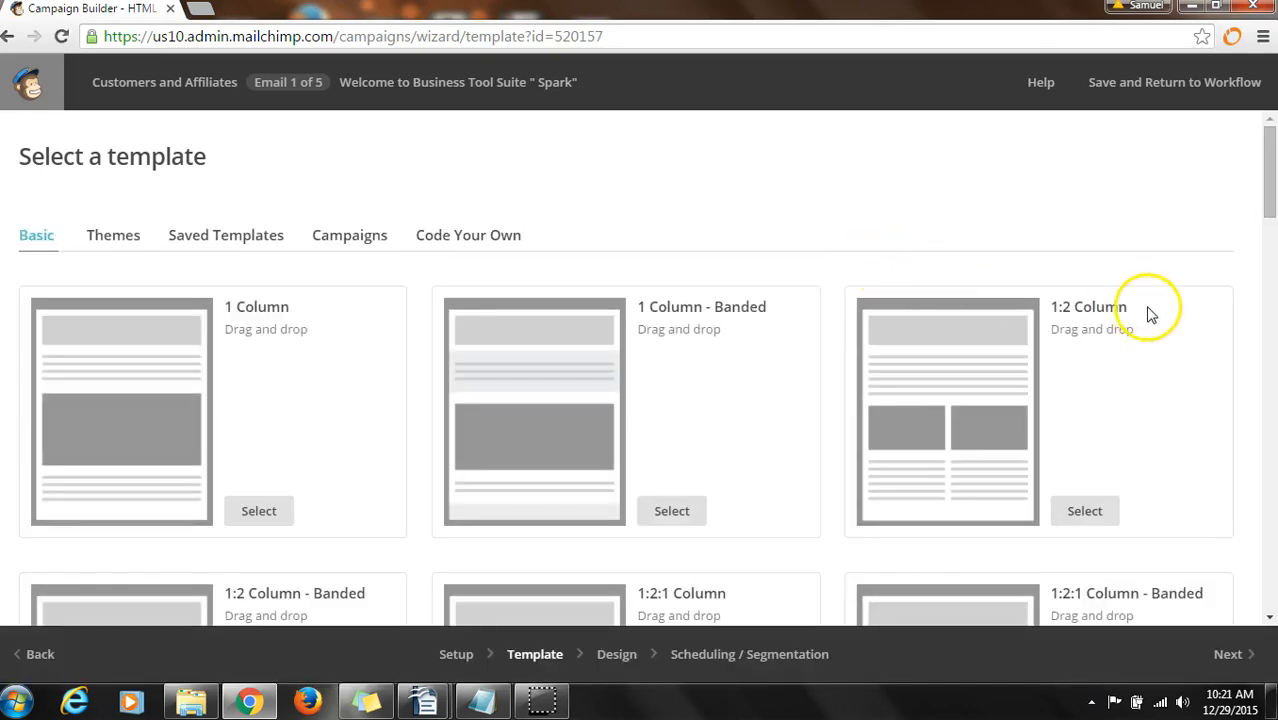
{"action": "scroll", "coordinate": [1155, 312], "scroll_direction": "down", "scroll_amount": 2}
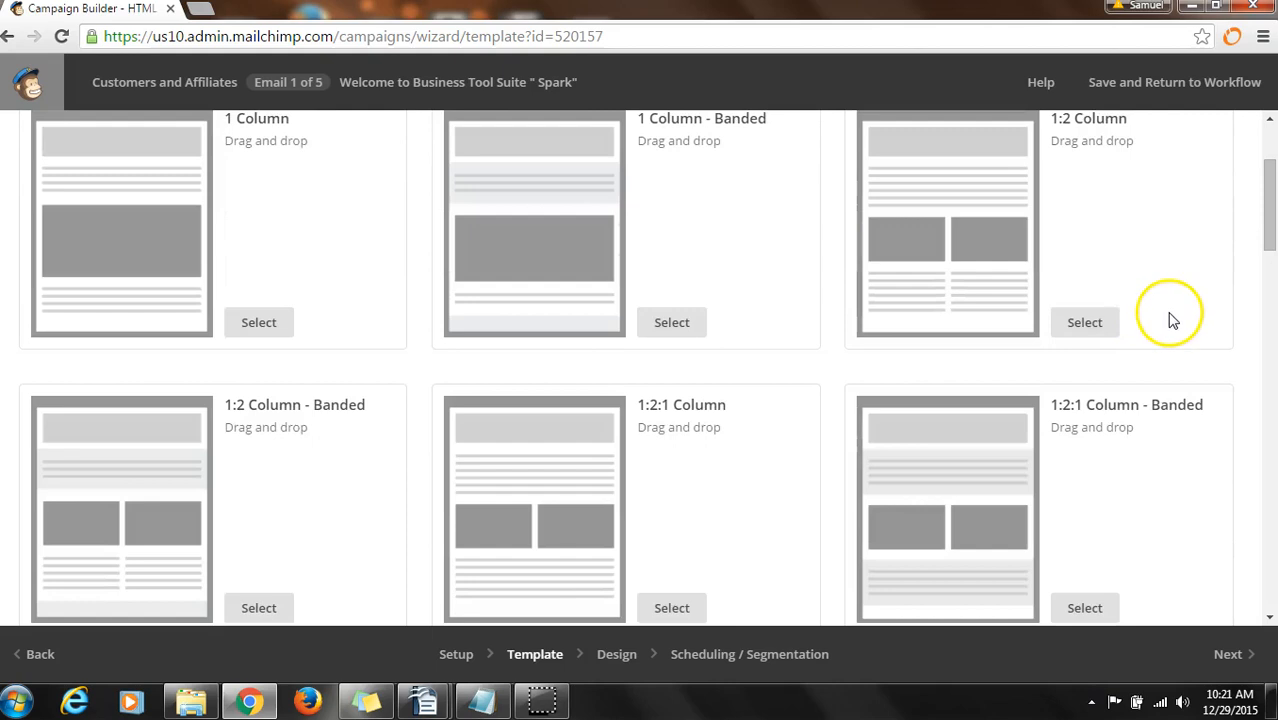
{"action": "scroll", "coordinate": [1078, 428], "scroll_direction": "up", "scroll_amount": 2}
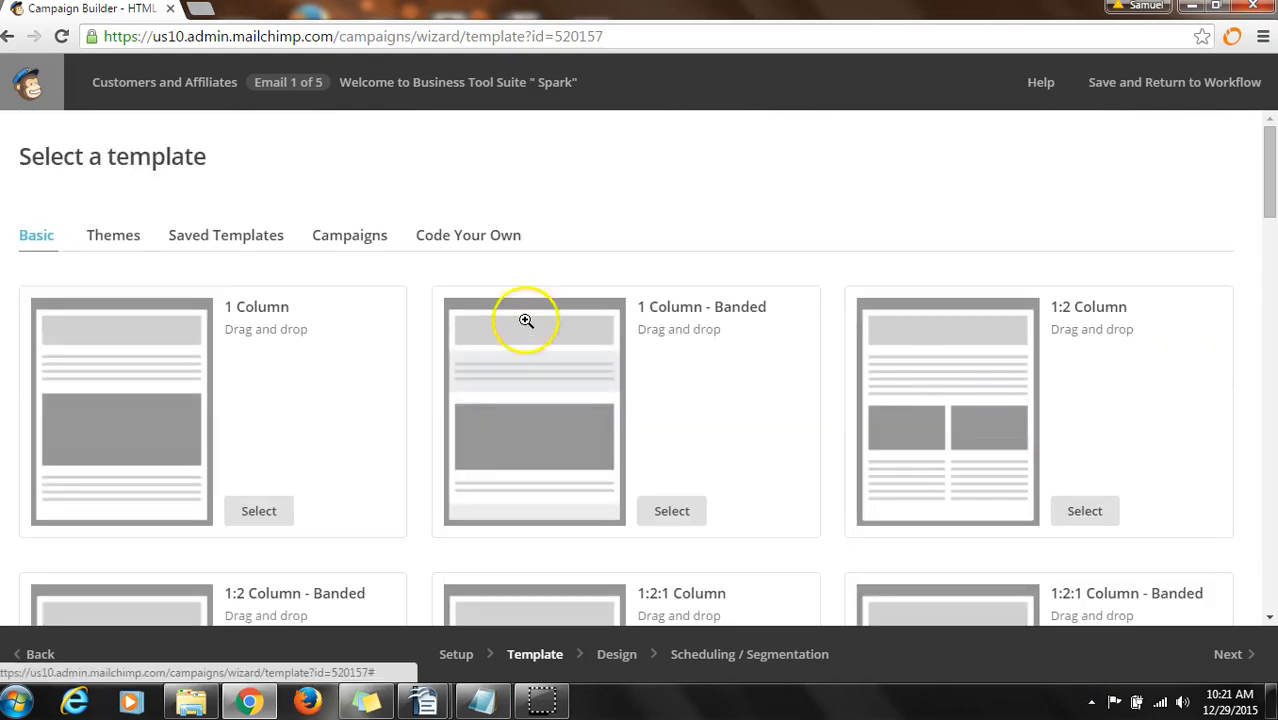
{"action": "scroll", "coordinate": [756, 290], "scroll_direction": "down", "scroll_amount": 5}
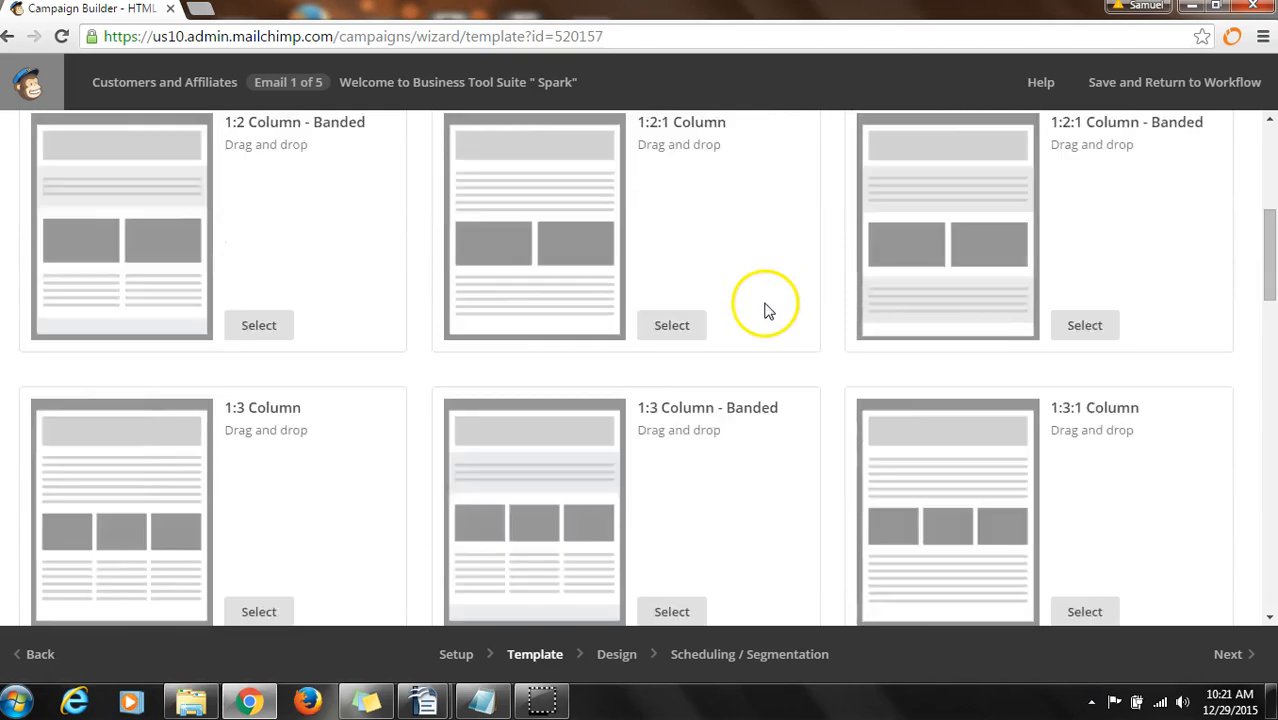
{"action": "scroll", "coordinate": [767, 311], "scroll_direction": "down", "scroll_amount": 1}
{"action": "scroll", "coordinate": [766, 307], "scroll_direction": "down", "scroll_amount": 2}
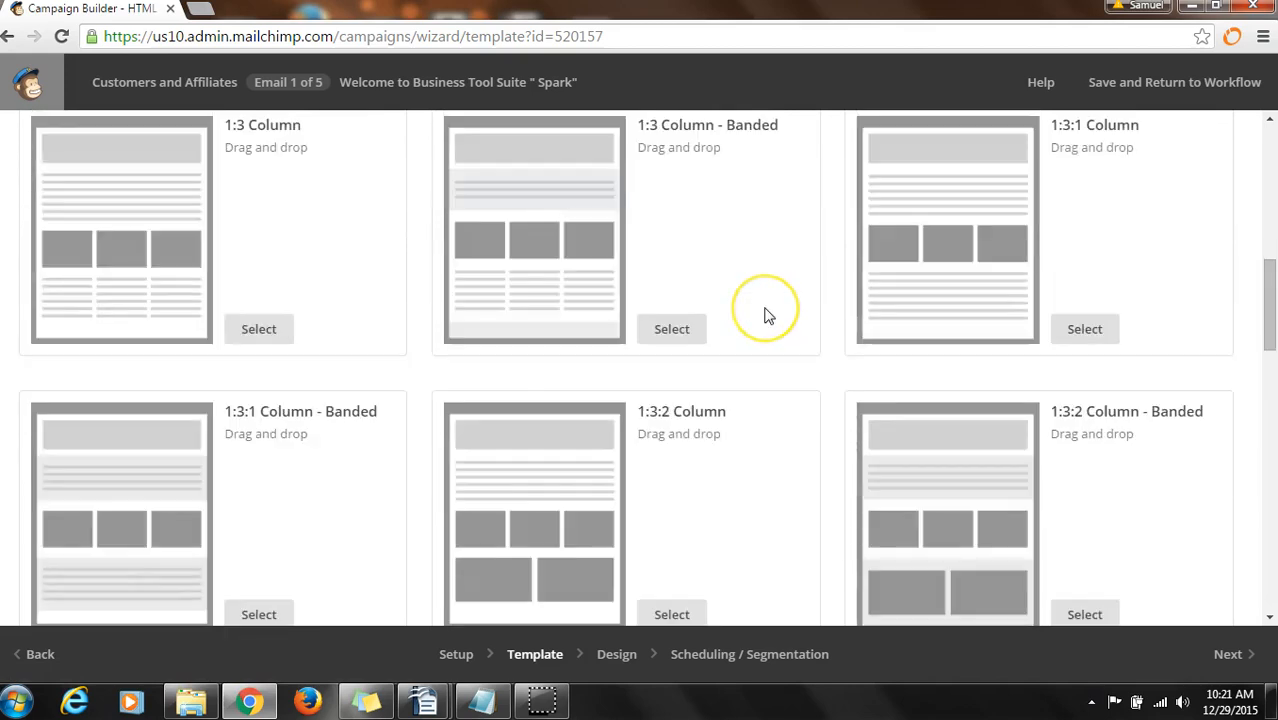
{"action": "scroll", "coordinate": [766, 312], "scroll_direction": "up", "scroll_amount": 8}
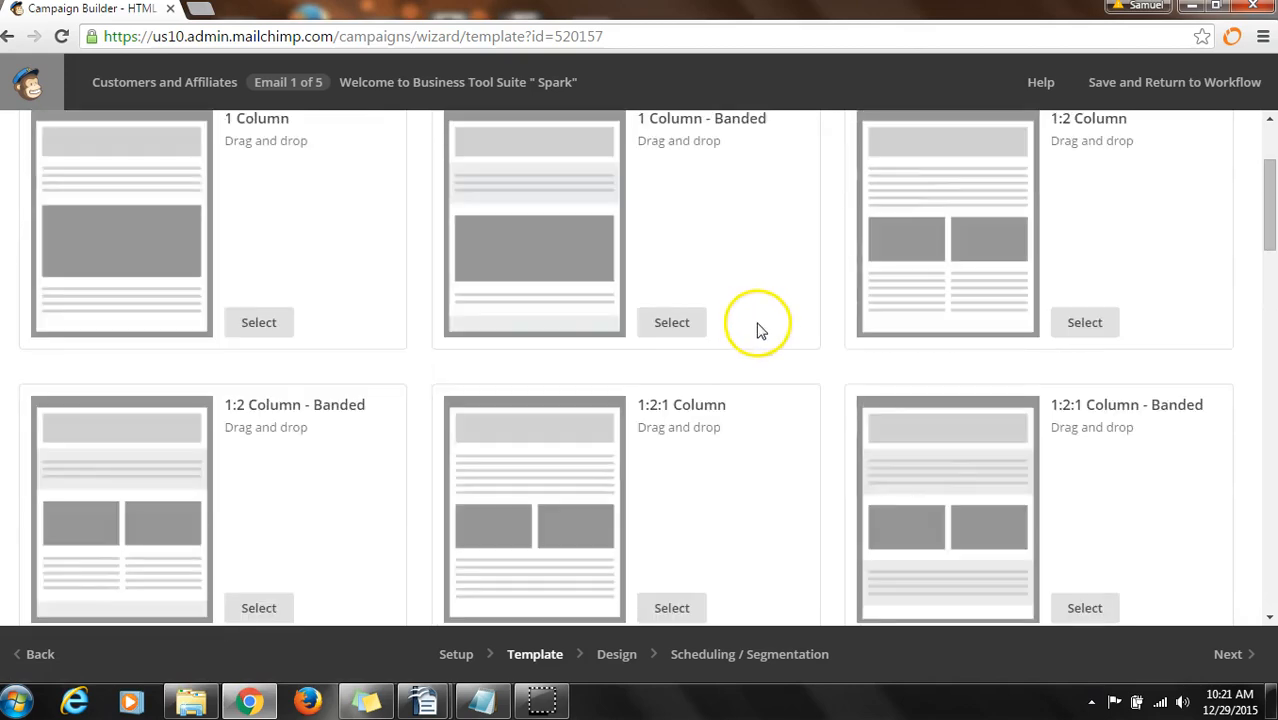
{"action": "scroll", "coordinate": [758, 331], "scroll_direction": "down", "scroll_amount": 1}
{"action": "left_click", "coordinate": [284, 424]}
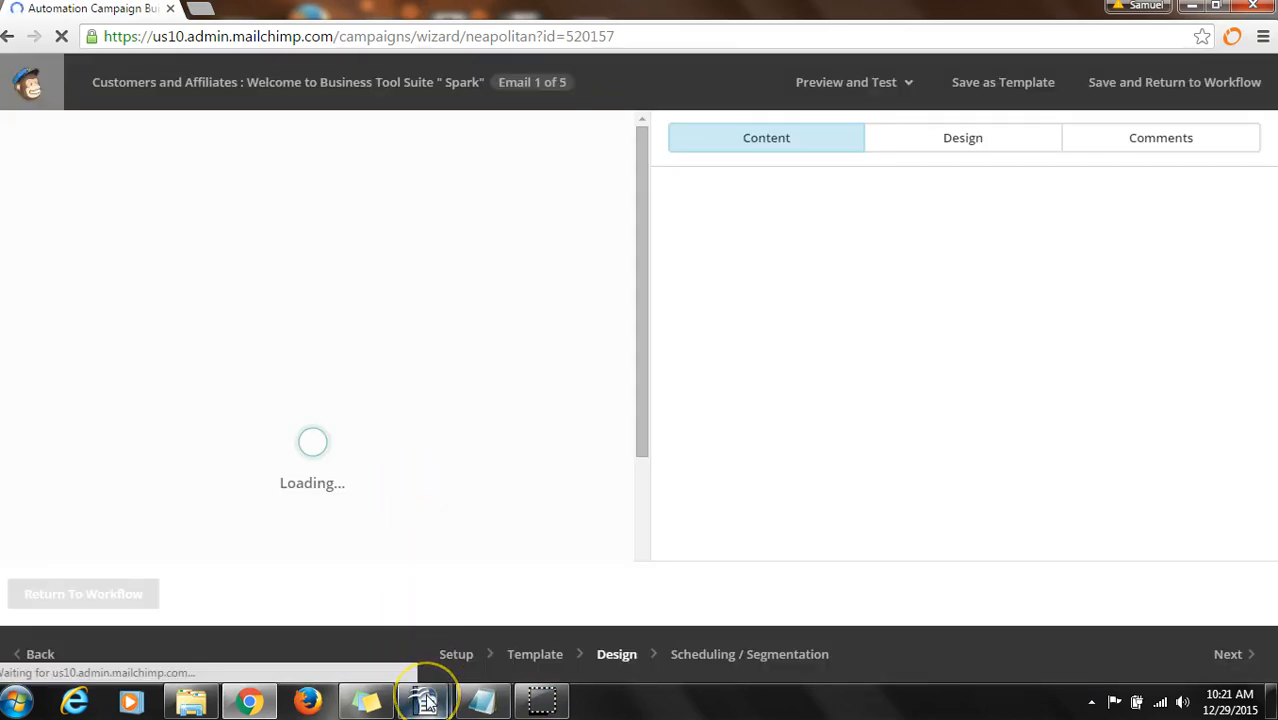
Step: Switch to the Customer.Auto.conversation.odt document in OpenOffice Writer, copy the whole welcome message with its signature, and return to the email designer
{"action": "mouse_move", "coordinate": [425, 700]}
{"action": "left_click", "coordinate": [338, 612]}
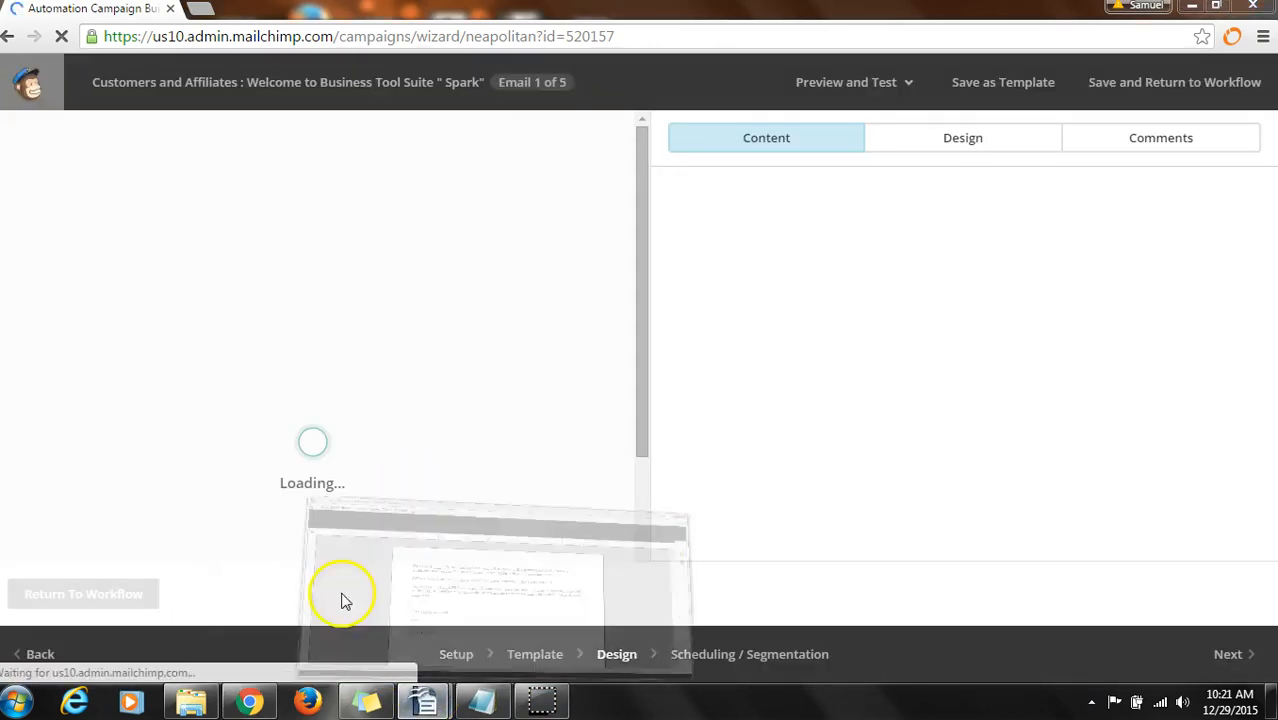
{"action": "left_click_drag", "start_coordinate": [322, 249], "coordinate": [418, 496]}
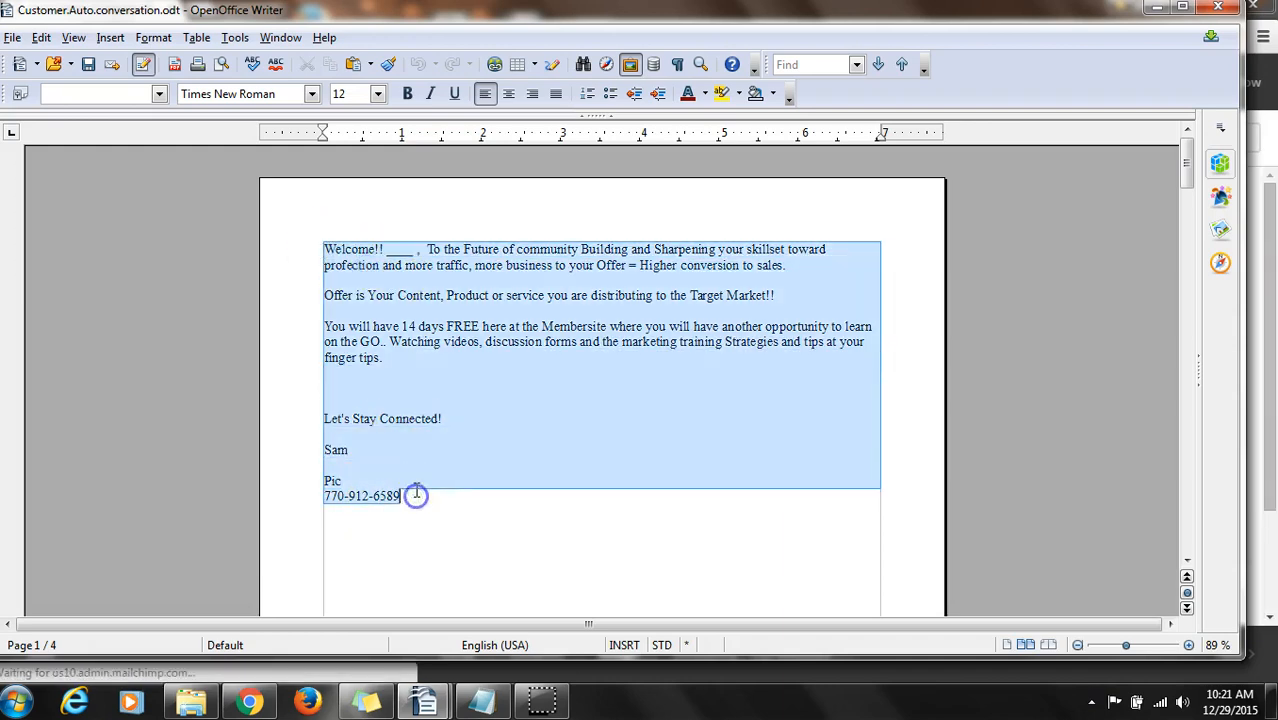
{"action": "right_click", "coordinate": [452, 408]}
{"action": "left_click", "coordinate": [470, 371]}
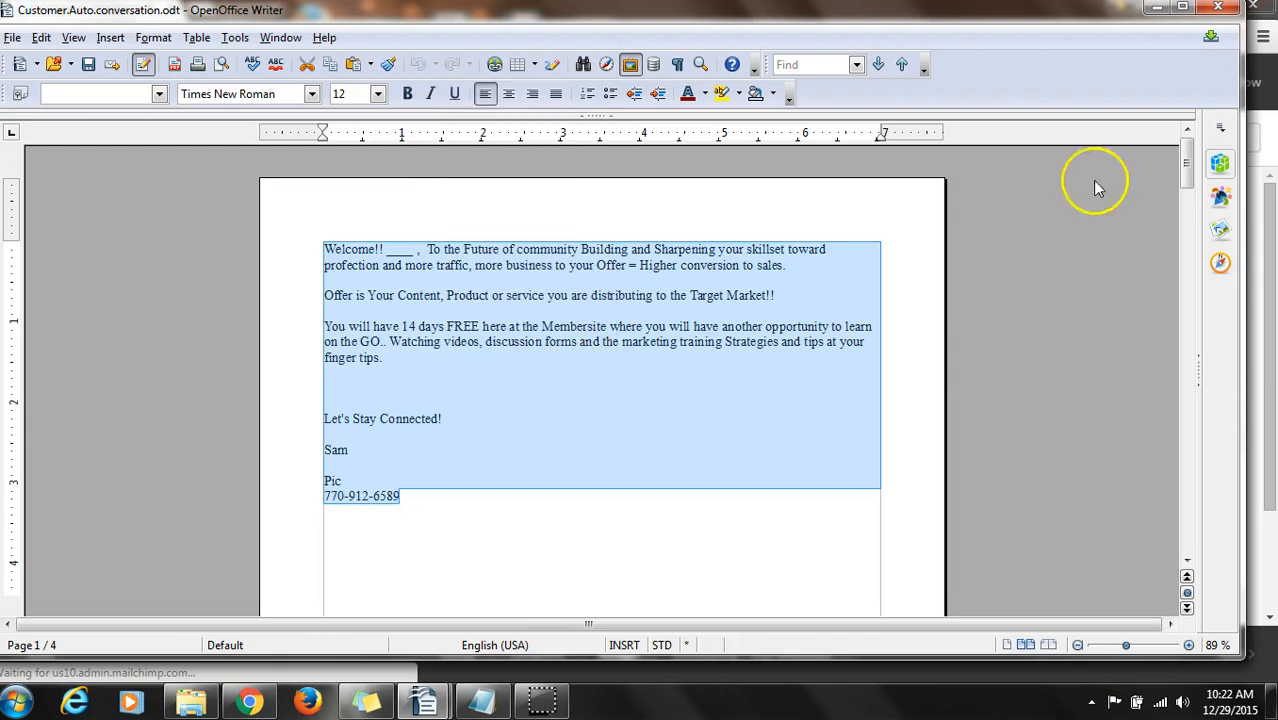
{"action": "left_click", "coordinate": [1157, 8]}
Step: Fill the email's header image block with the 400 × 215 image ad9e3e2d92d8441fa44dd2942ff83354 from the File Manager and save the block
{"action": "mouse_move", "coordinate": [515, 415]}
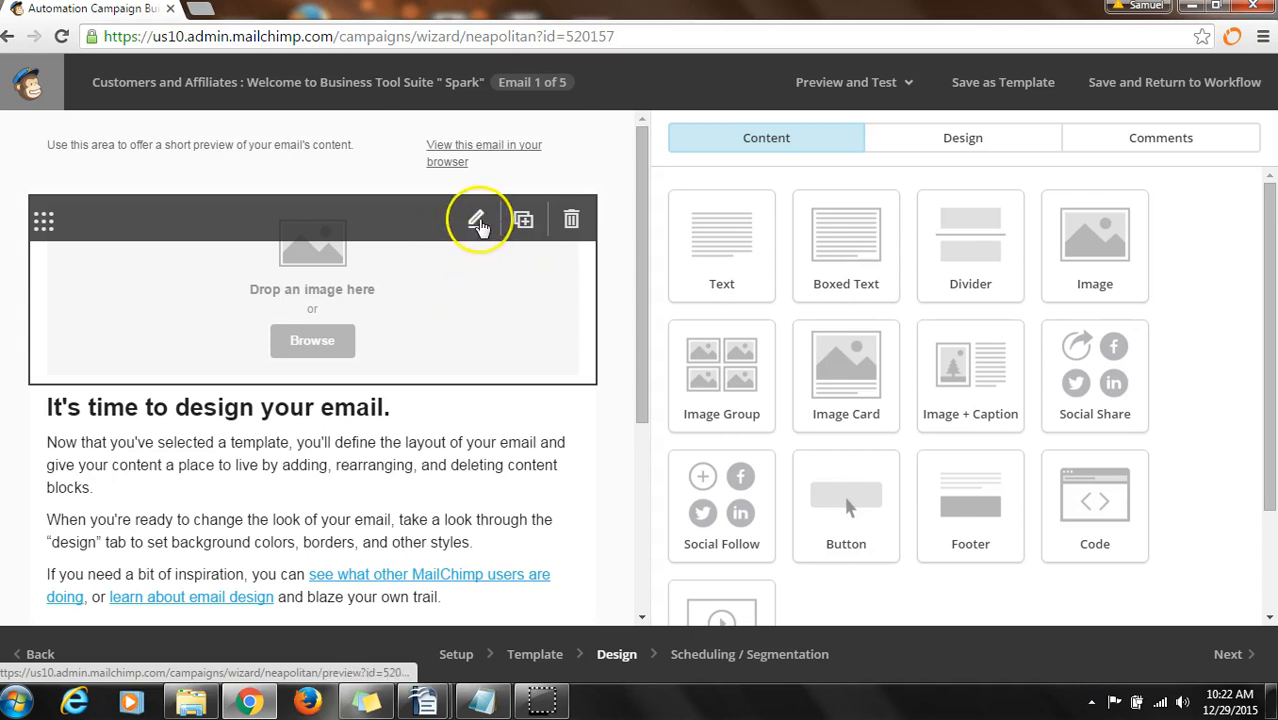
{"action": "left_click", "coordinate": [478, 224]}
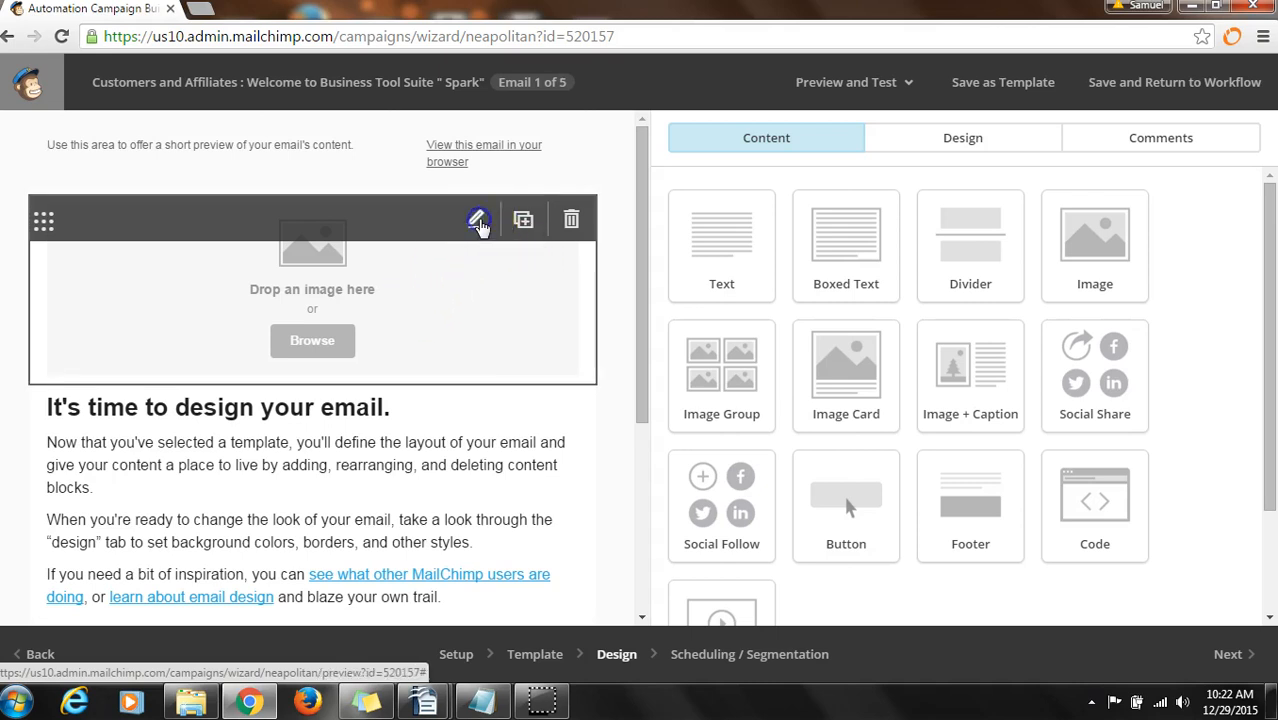
{"action": "left_click", "coordinate": [803, 265]}
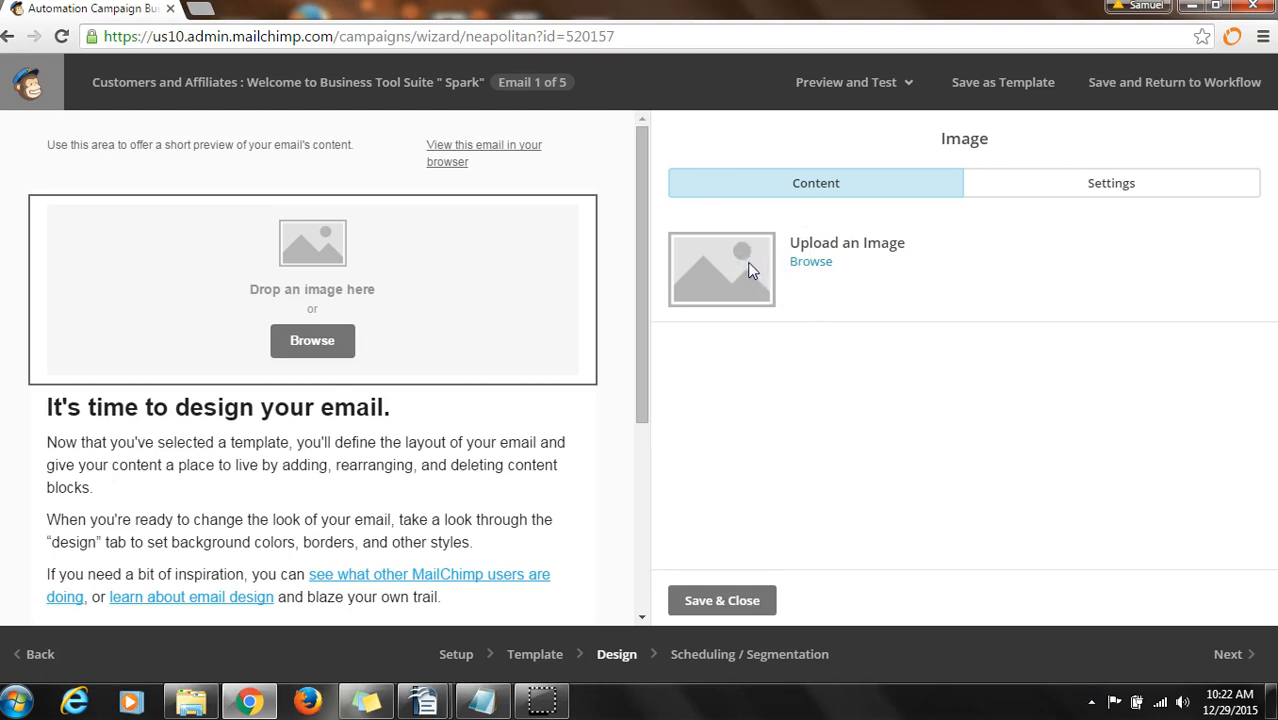
{"action": "left_click", "coordinate": [805, 262]}
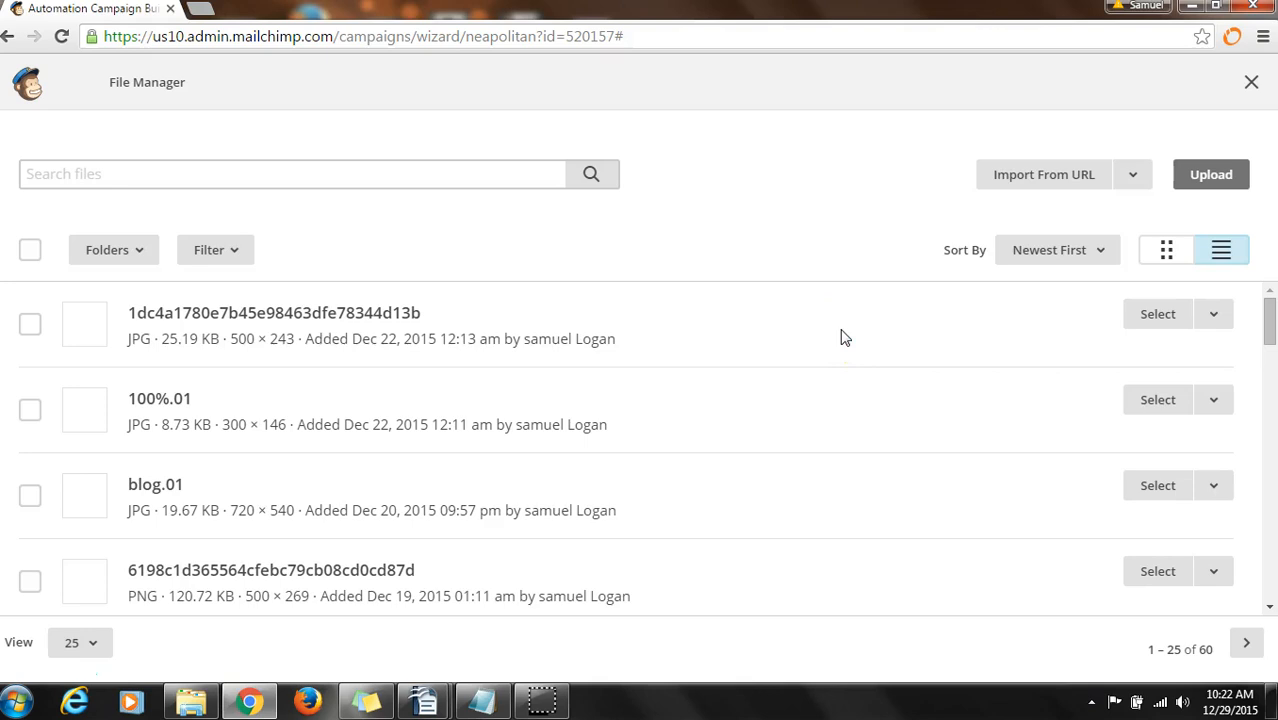
{"action": "left_click", "coordinate": [843, 350]}
{"action": "scroll", "coordinate": [845, 368], "scroll_direction": "down", "scroll_amount": 2}
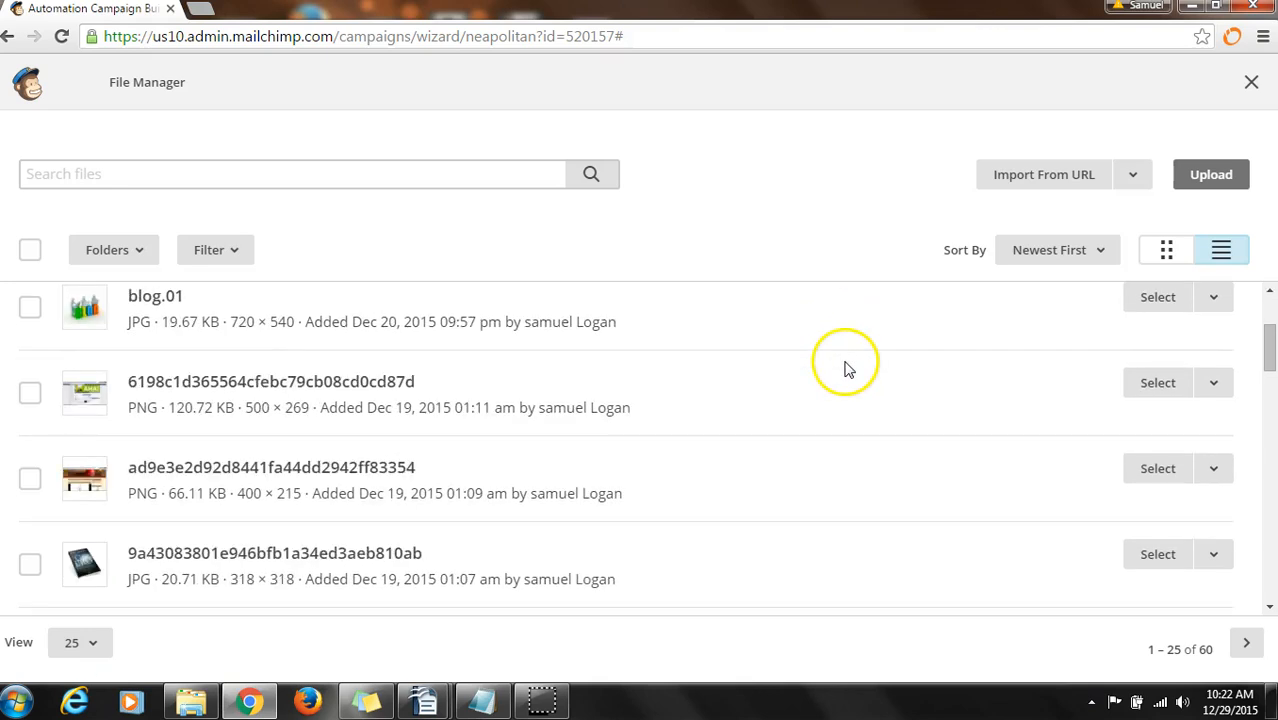
{"action": "scroll", "coordinate": [845, 370], "scroll_direction": "down", "scroll_amount": 2}
{"action": "scroll", "coordinate": [845, 370], "scroll_direction": "down", "scroll_amount": 1}
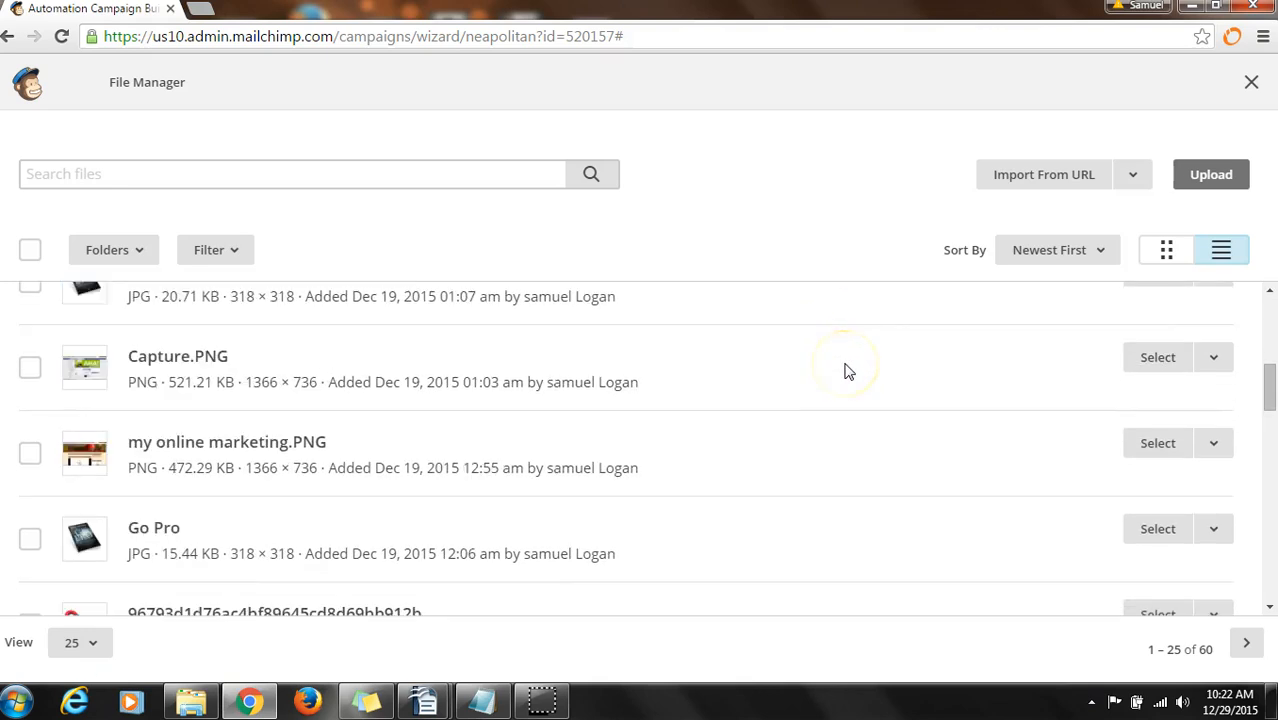
{"action": "scroll", "coordinate": [845, 371], "scroll_direction": "down", "scroll_amount": 1}
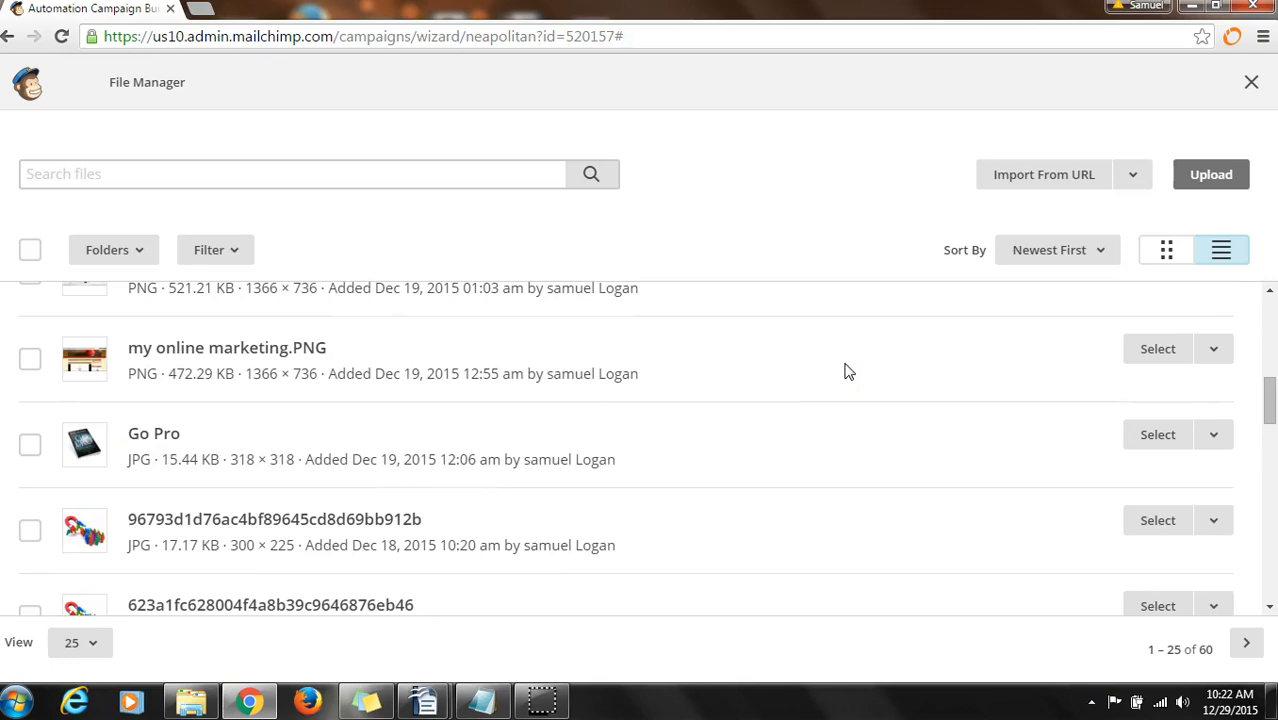
{"action": "scroll", "coordinate": [845, 371], "scroll_direction": "up", "scroll_amount": 1}
{"action": "scroll", "coordinate": [845, 371], "scroll_direction": "up", "scroll_amount": 2}
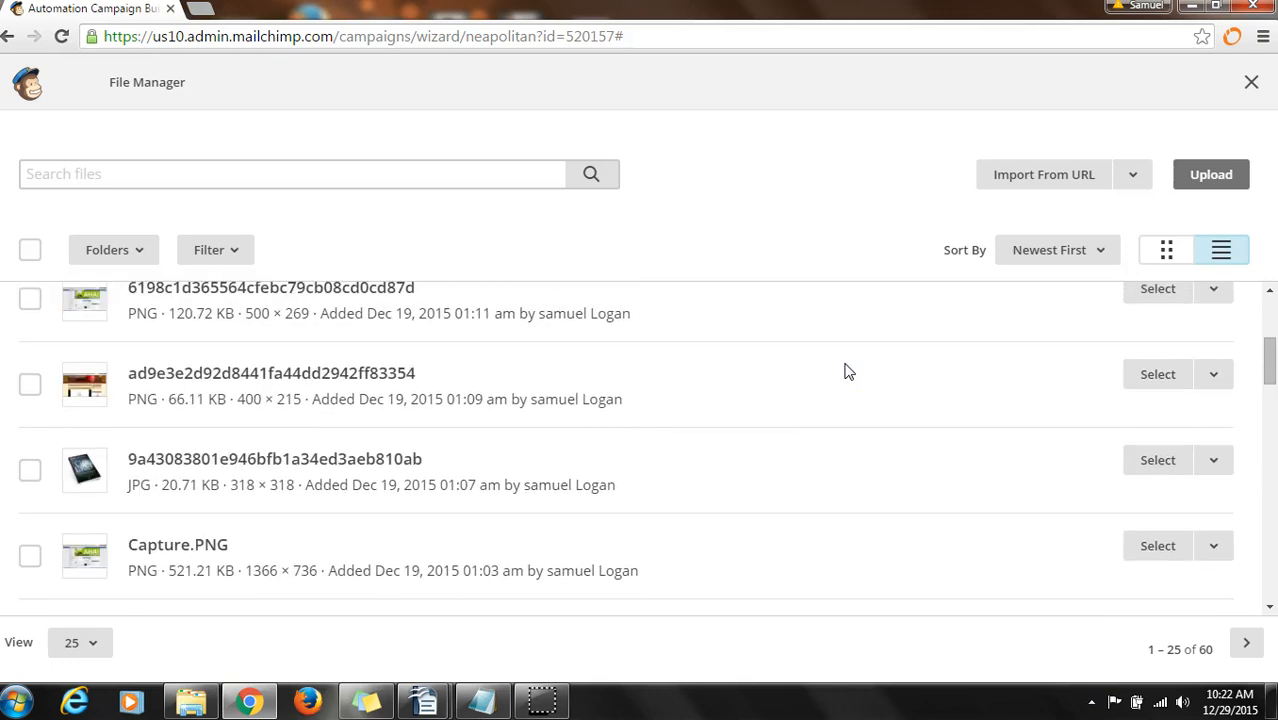
{"action": "scroll", "coordinate": [703, 424], "scroll_direction": "down", "scroll_amount": 2}
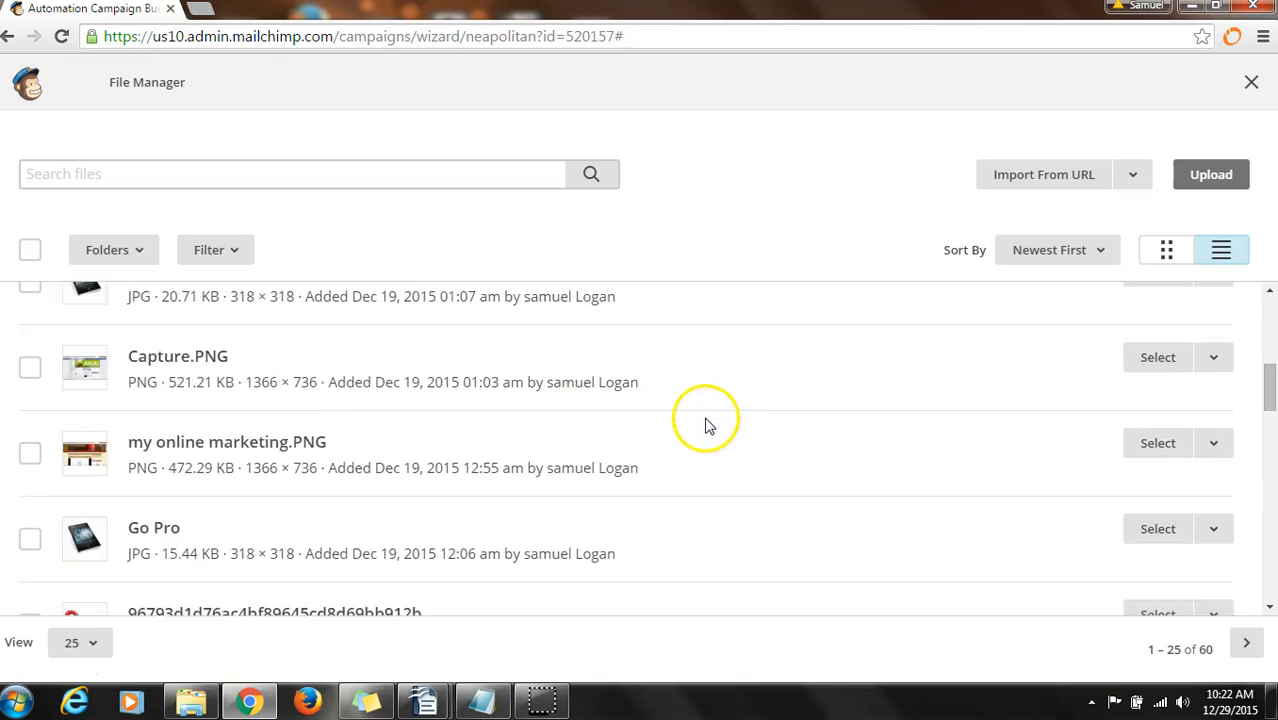
{"action": "scroll", "coordinate": [707, 426], "scroll_direction": "up", "scroll_amount": 1}
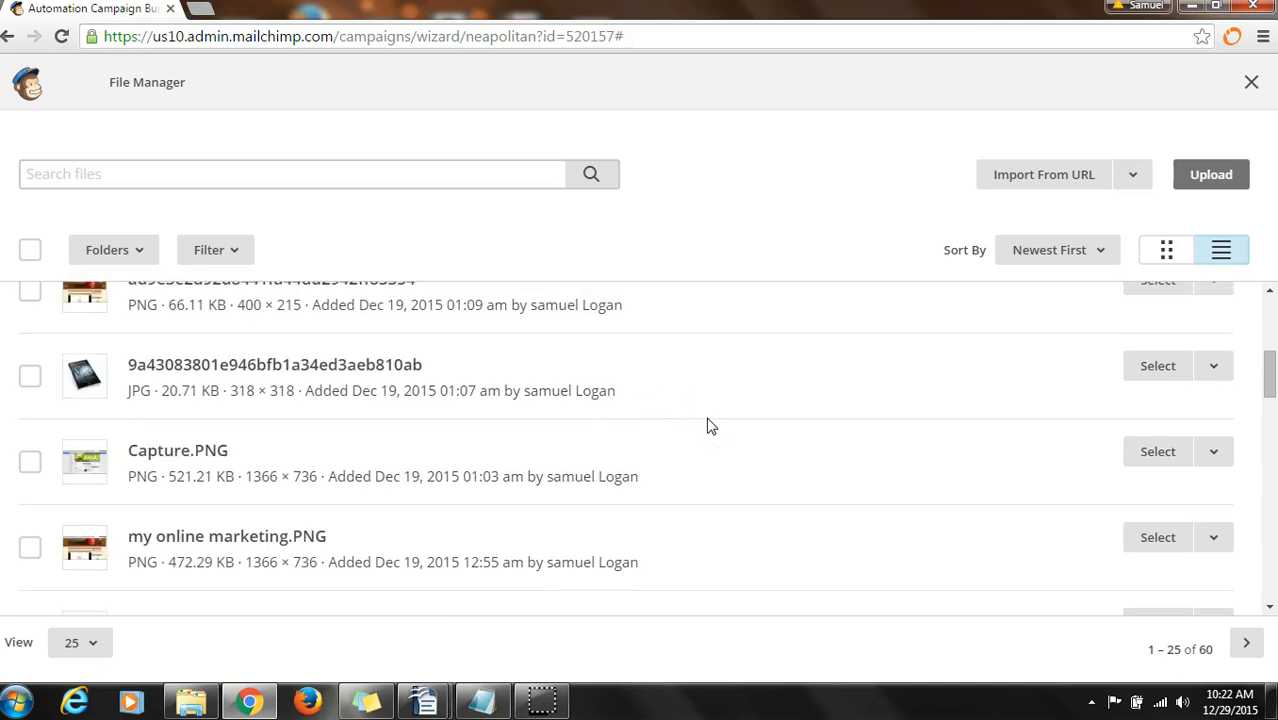
{"action": "scroll", "coordinate": [707, 426], "scroll_direction": "up", "scroll_amount": 1}
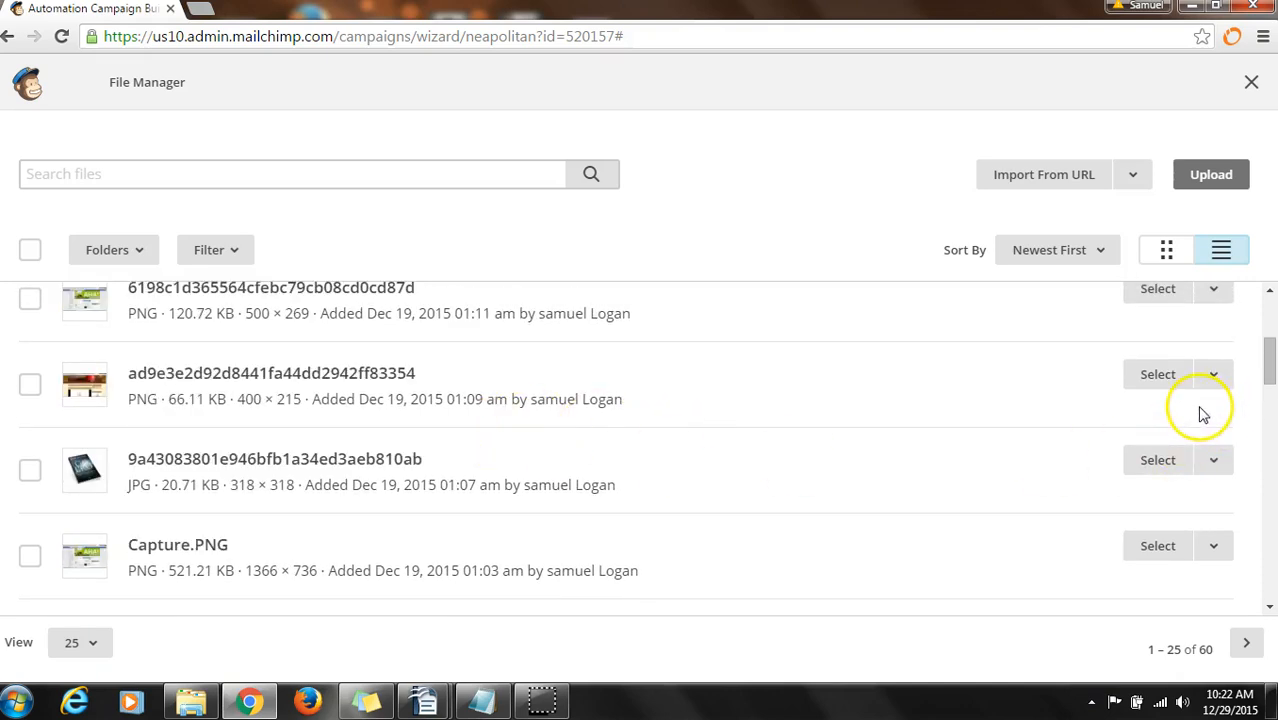
{"action": "left_click", "coordinate": [1145, 378]}
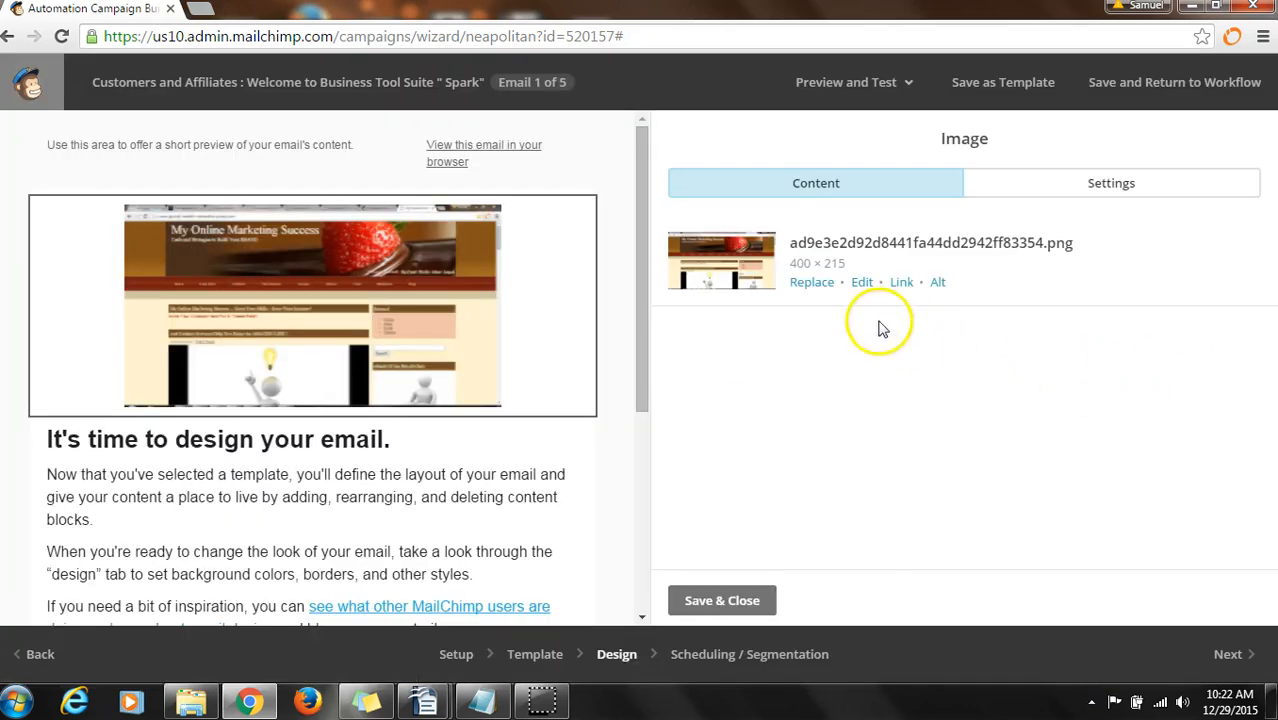
{"action": "left_click", "coordinate": [740, 601]}
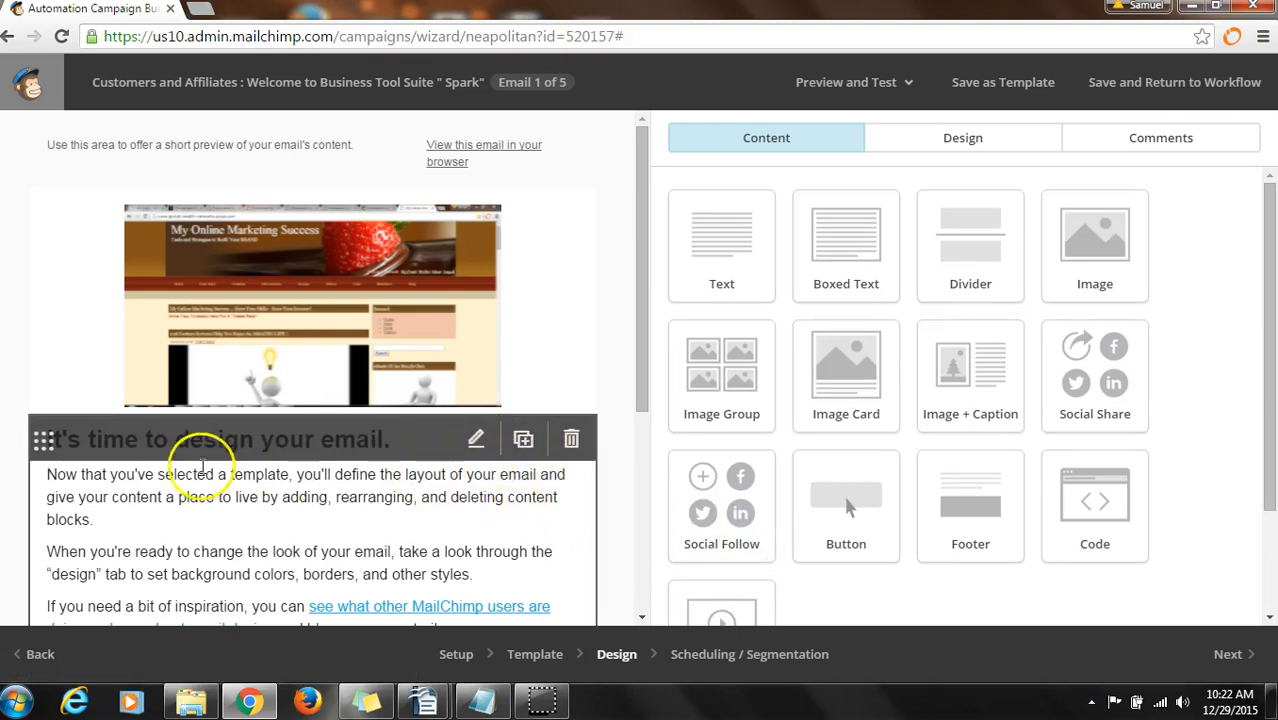
Step: Replace all the placeholder text in the block below the header image with the copied welcome message
{"action": "left_click", "coordinate": [186, 458]}
{"action": "left_click_drag", "start_coordinate": [676, 343], "coordinate": [1026, 522]}
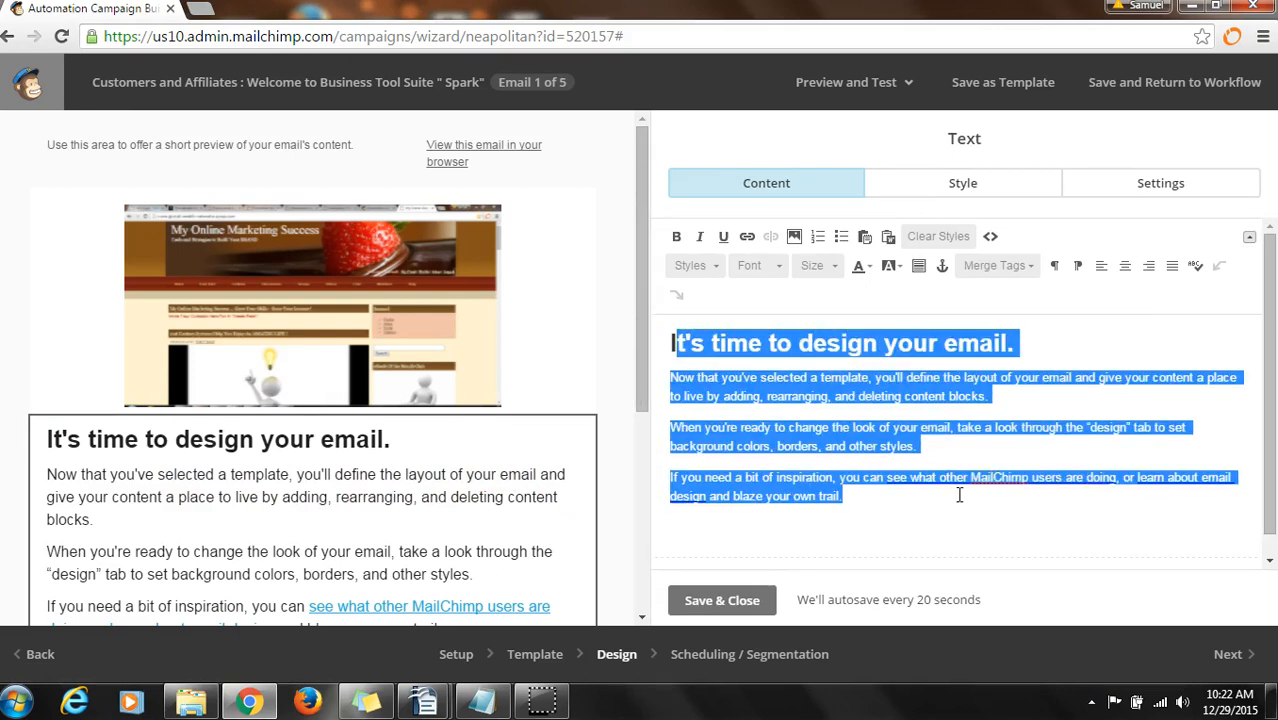
{"action": "key", "text": "BackSpace"}
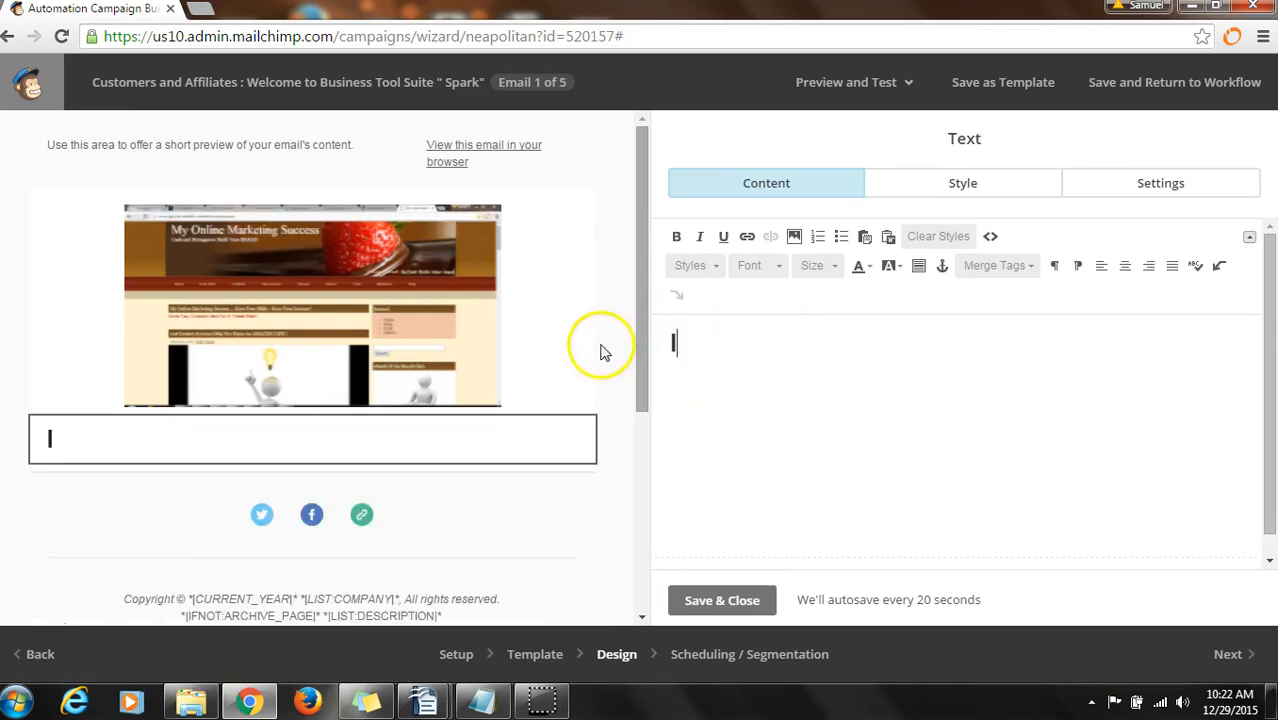
{"action": "key", "text": "BackSpace"}
{"action": "right_click", "coordinate": [679, 316]}
{"action": "left_click", "coordinate": [765, 422]}
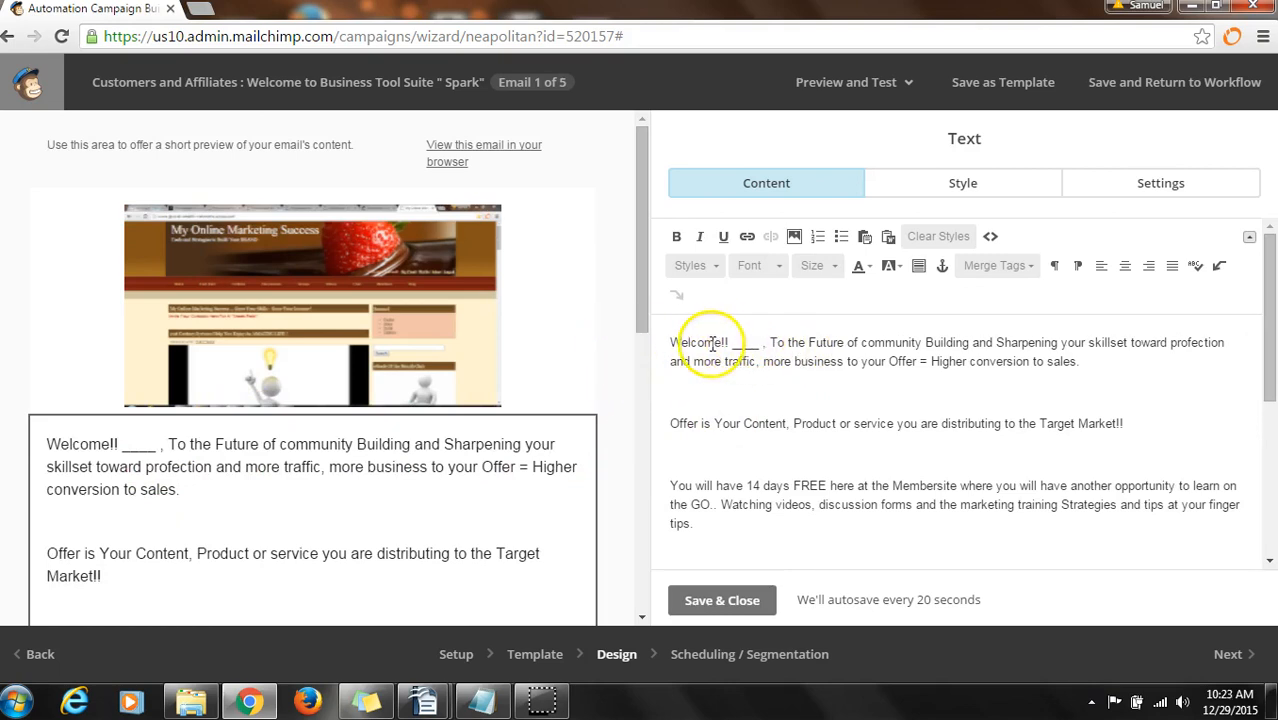
Step: Replace the underscore blank after "Welcome!!" with the First Name merge tag
{"action": "double_click", "coordinate": [748, 345]}
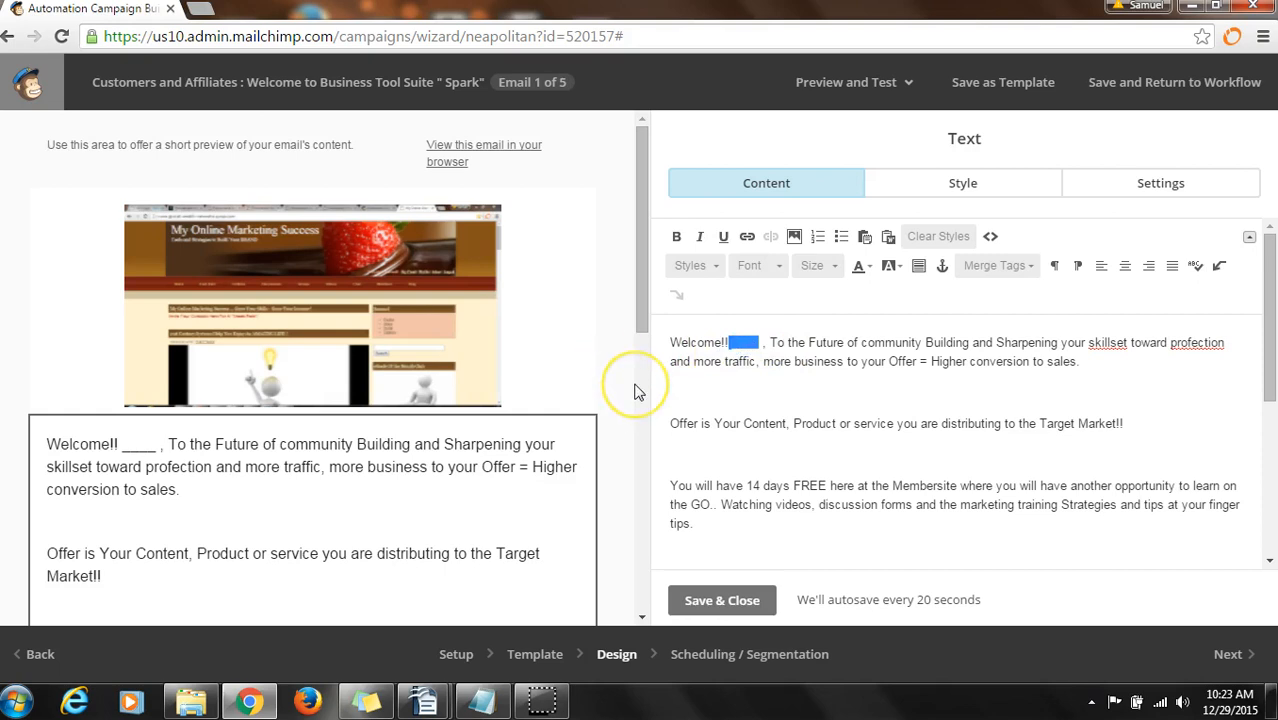
{"action": "key", "text": "BackSpace"}
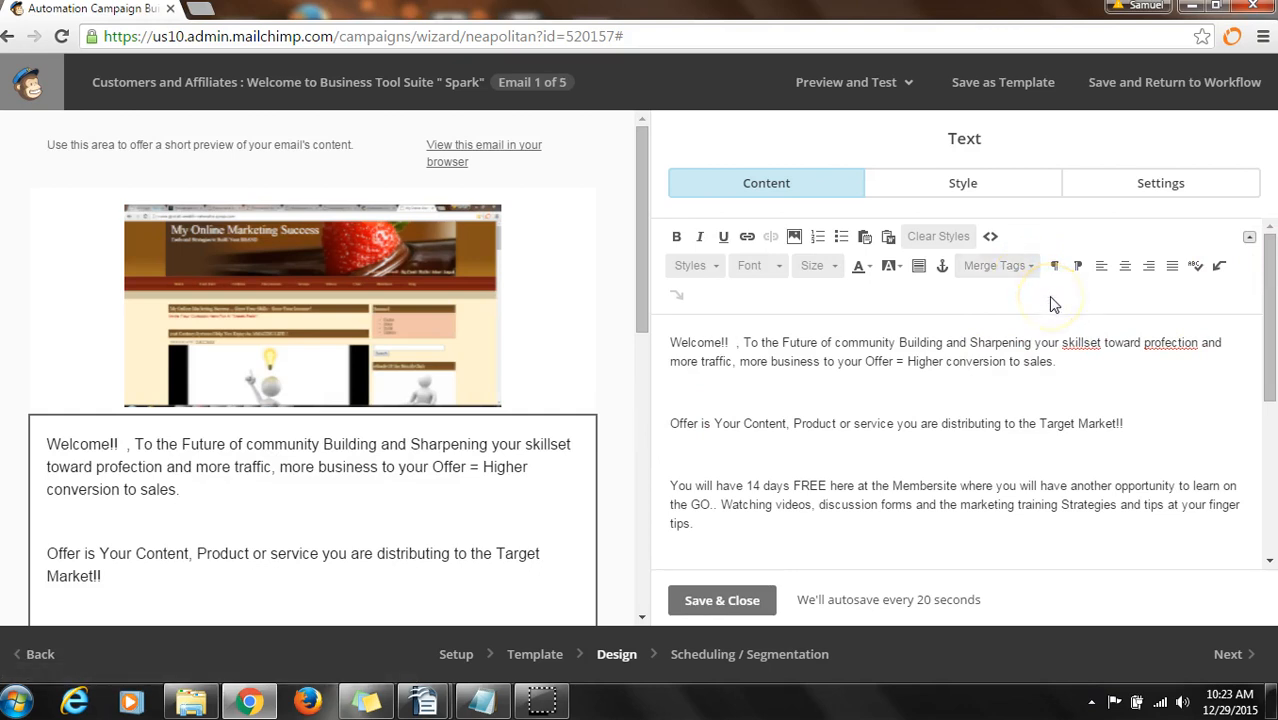
{"action": "left_click", "coordinate": [1034, 267]}
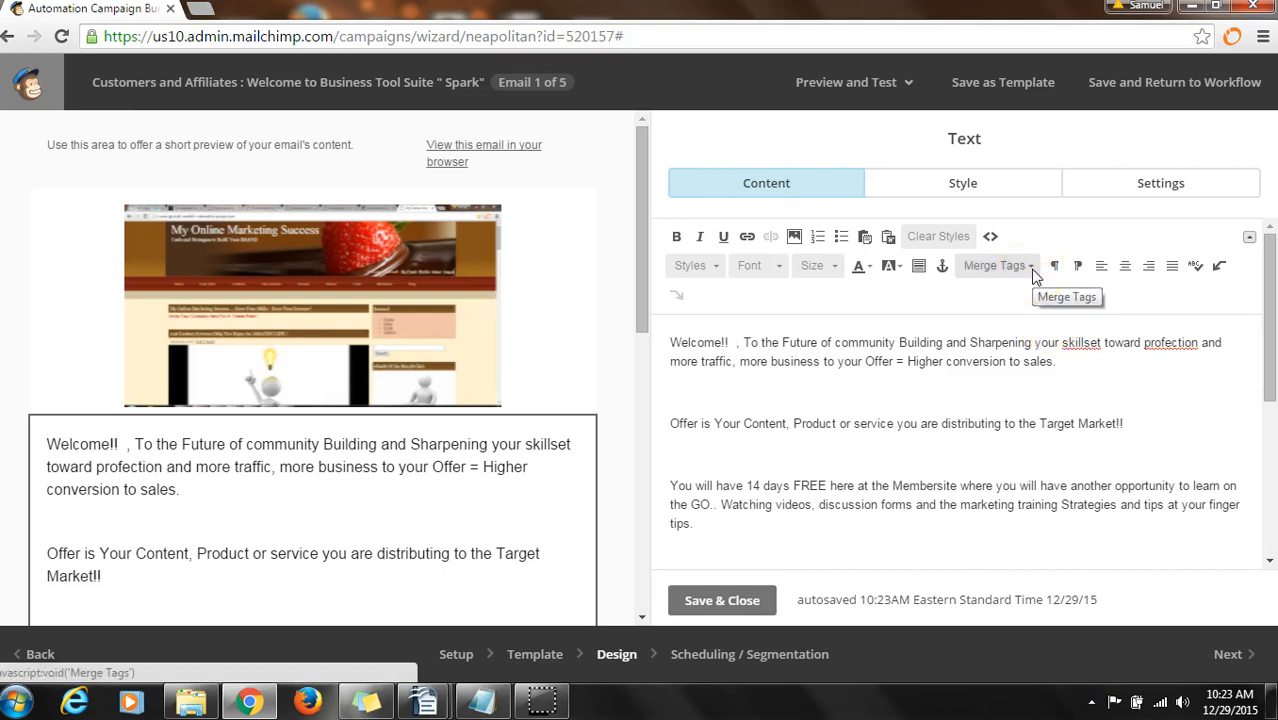
{"action": "left_click", "coordinate": [1032, 267]}
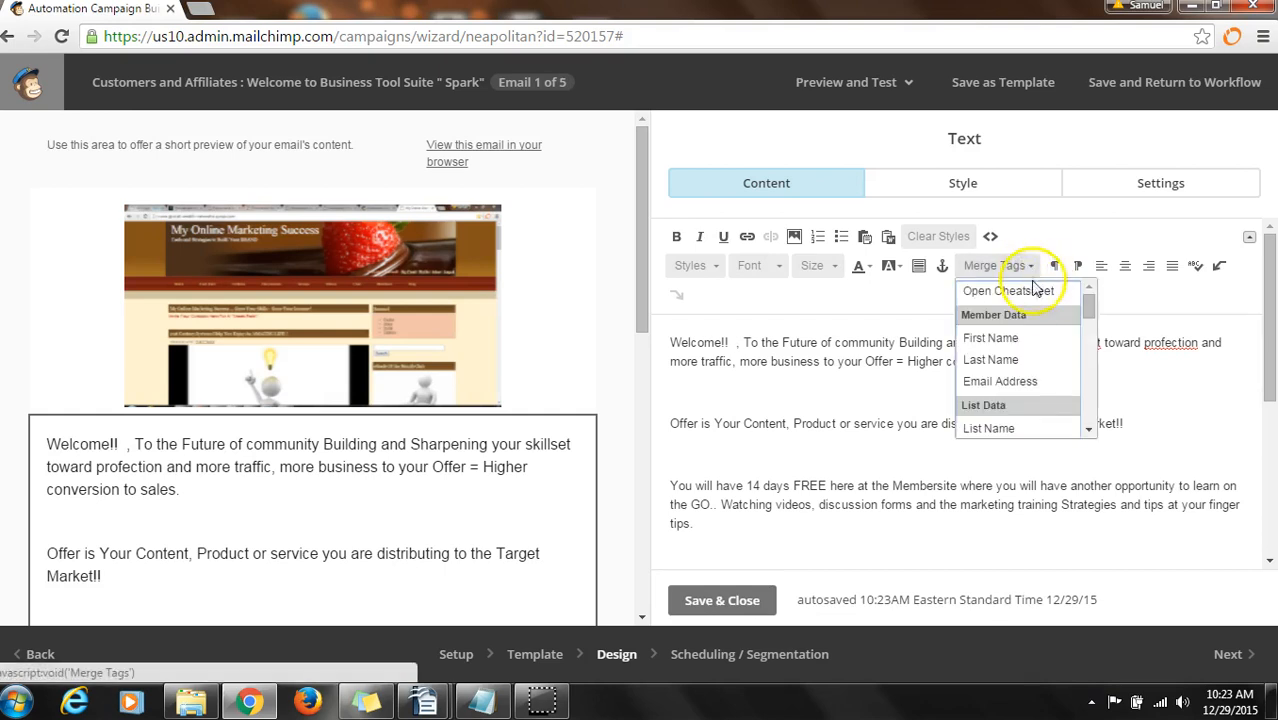
{"action": "left_click", "coordinate": [1040, 340]}
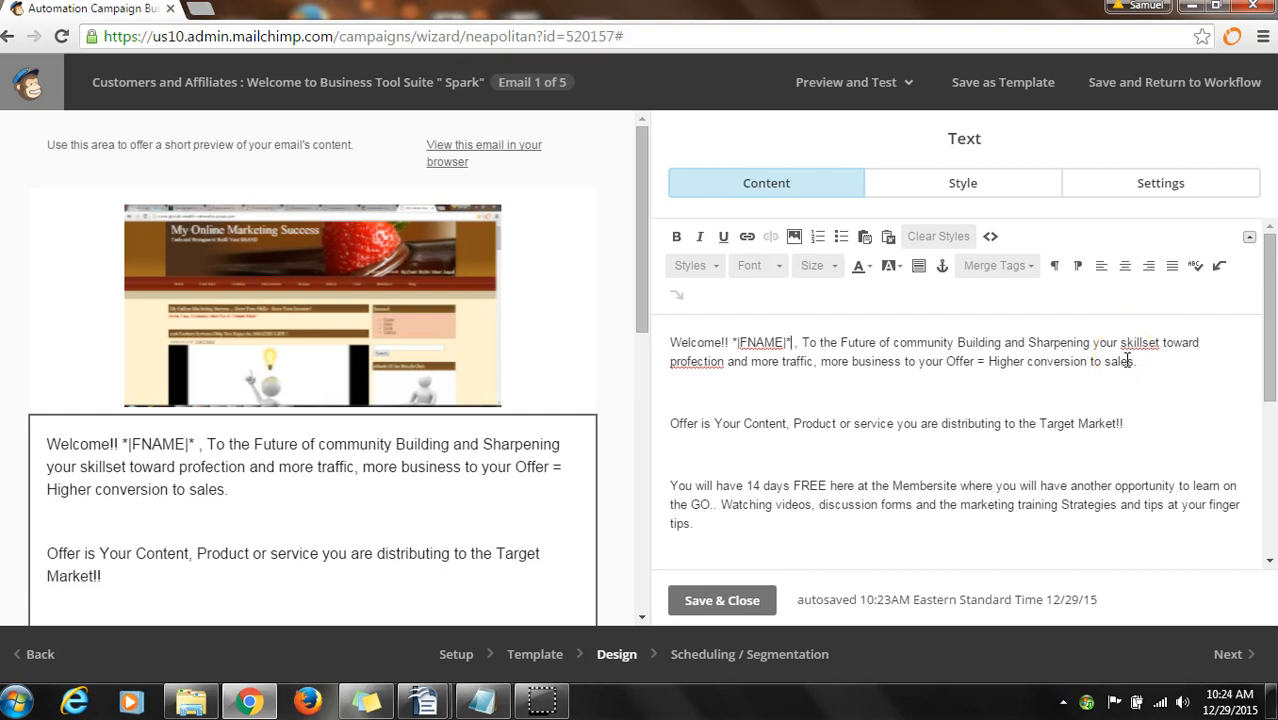
Step: Replace the "Pic" placeholder in the message's signature with the 201 × 201 image "Me..." from the File Manager
{"action": "left_click_drag", "start_coordinate": [1272, 360], "coordinate": [1272, 504]}
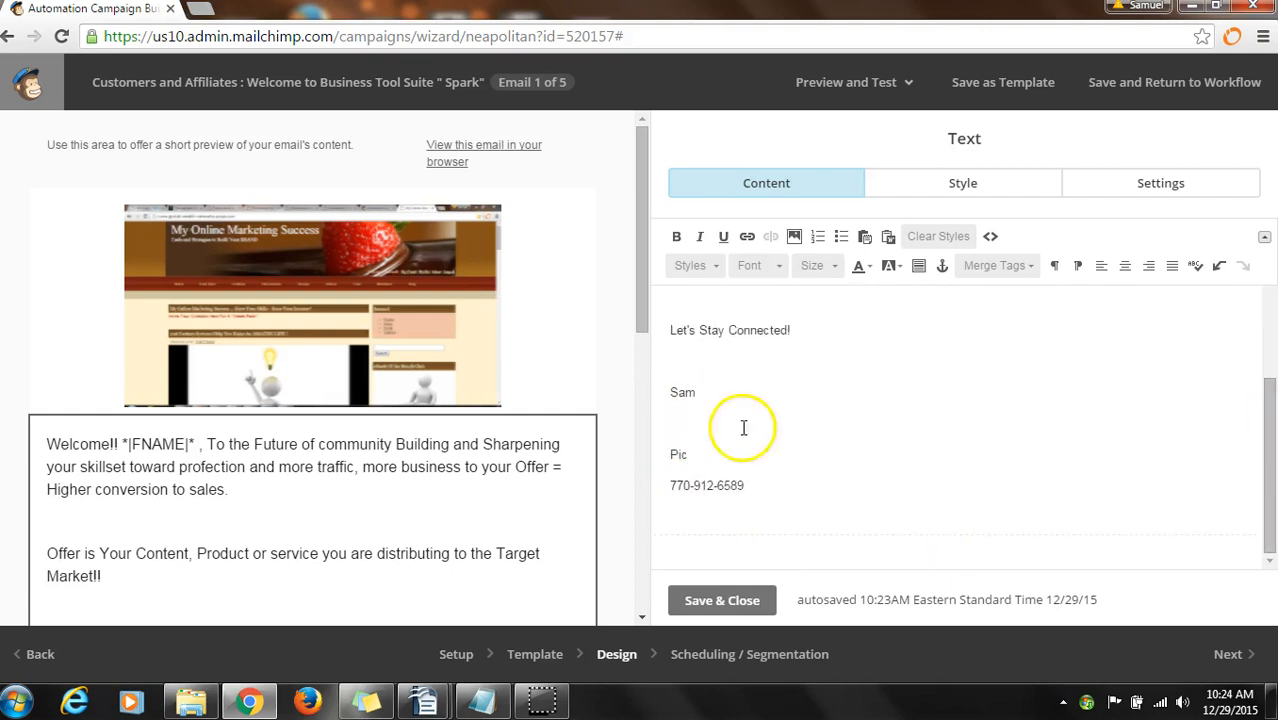
{"action": "left_click", "coordinate": [683, 456]}
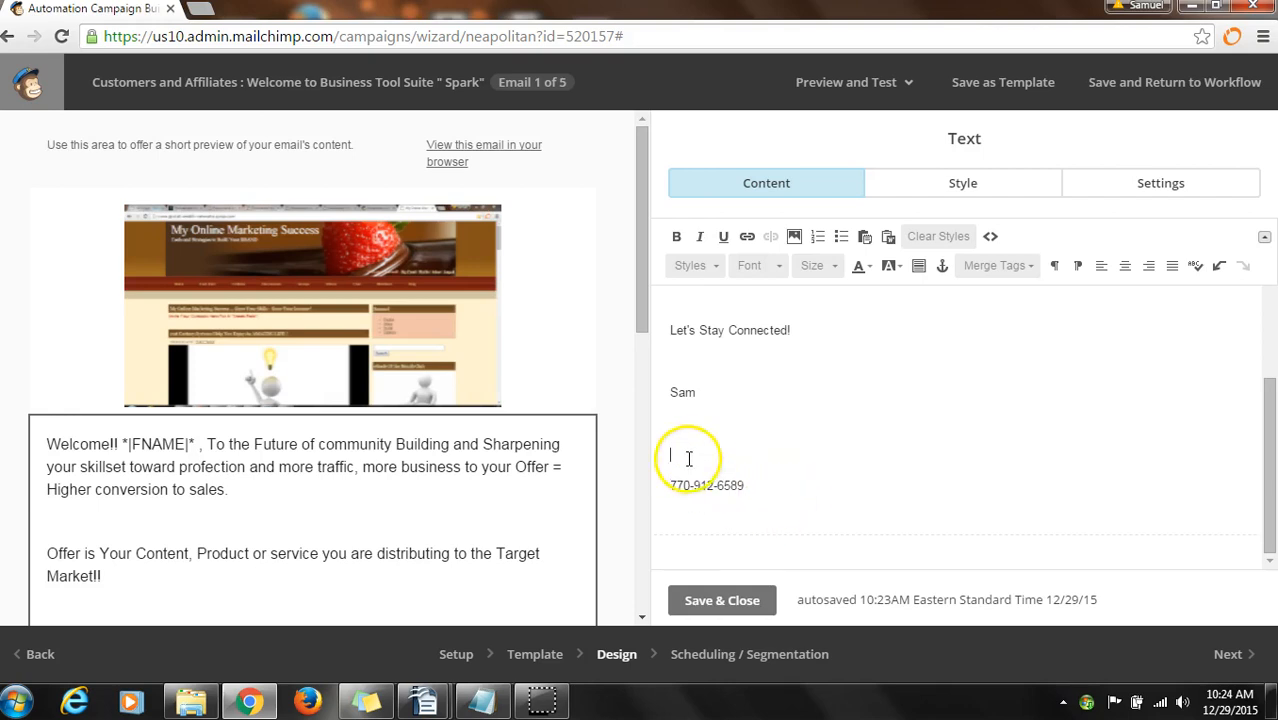
{"action": "left_click", "coordinate": [704, 407]}
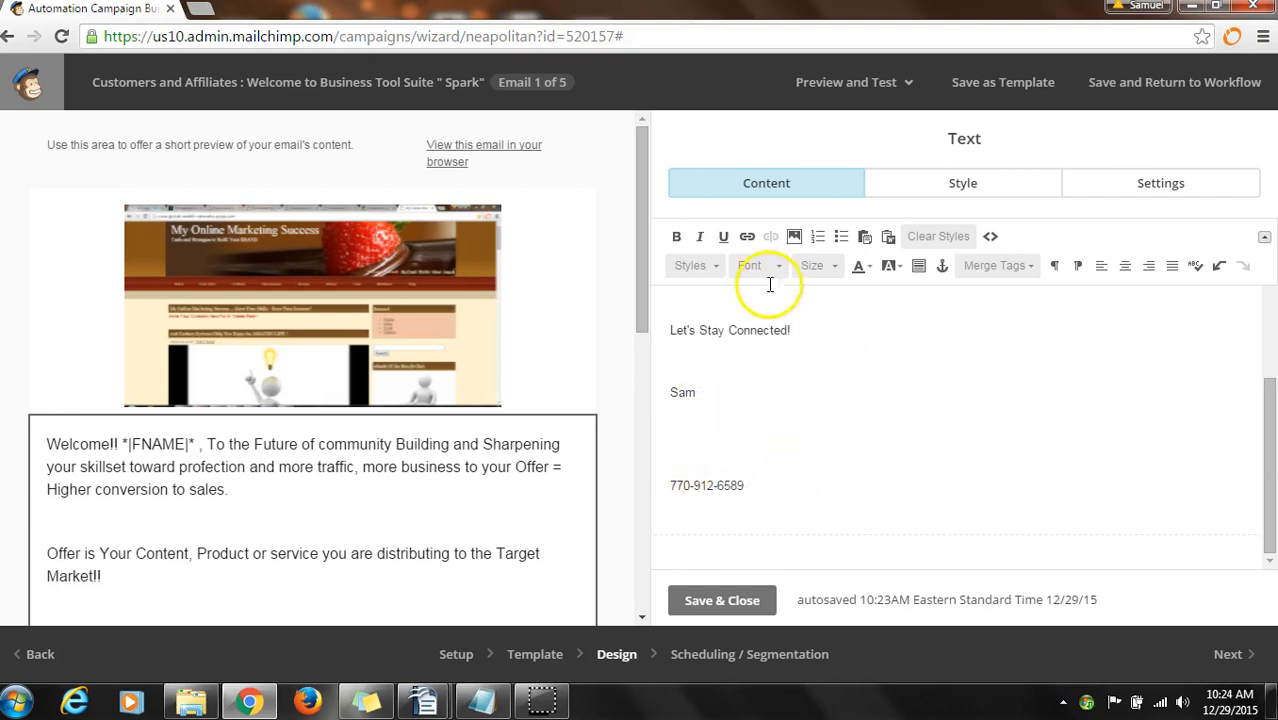
{"action": "left_click", "coordinate": [793, 237]}
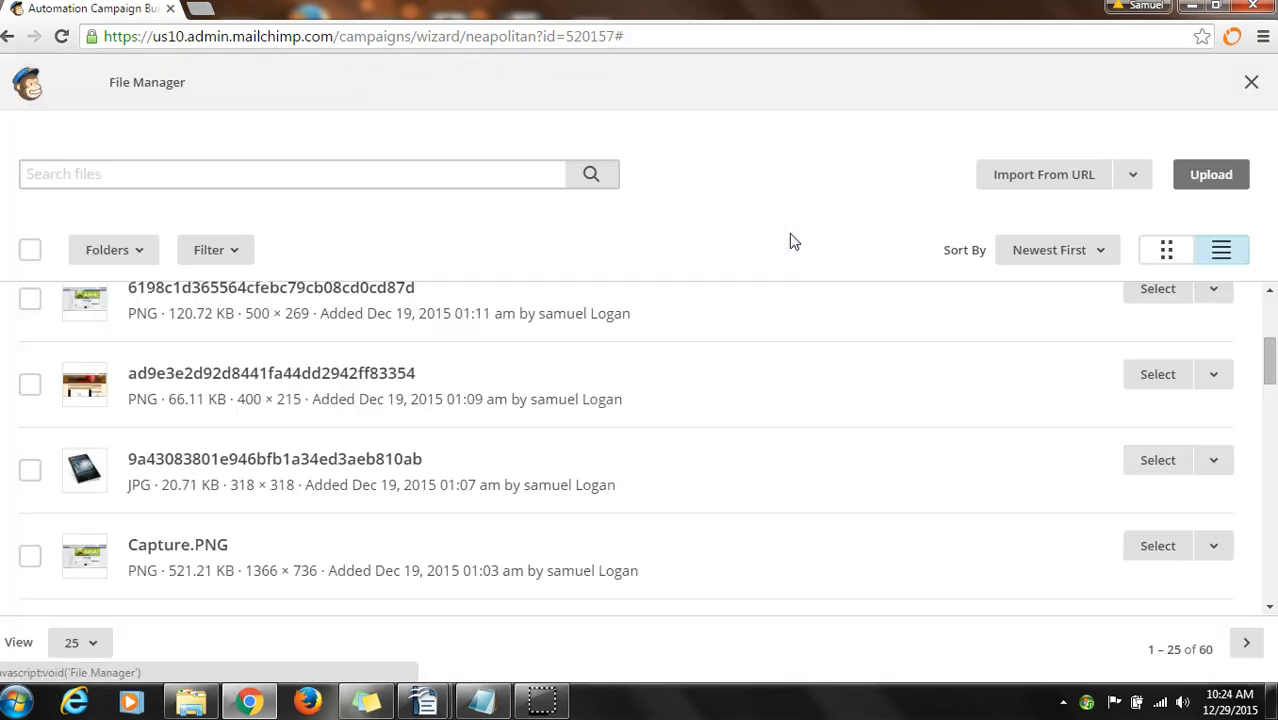
{"action": "scroll", "coordinate": [905, 425], "scroll_direction": "down", "scroll_amount": 5}
{"action": "scroll", "coordinate": [905, 425], "scroll_direction": "down", "scroll_amount": 2}
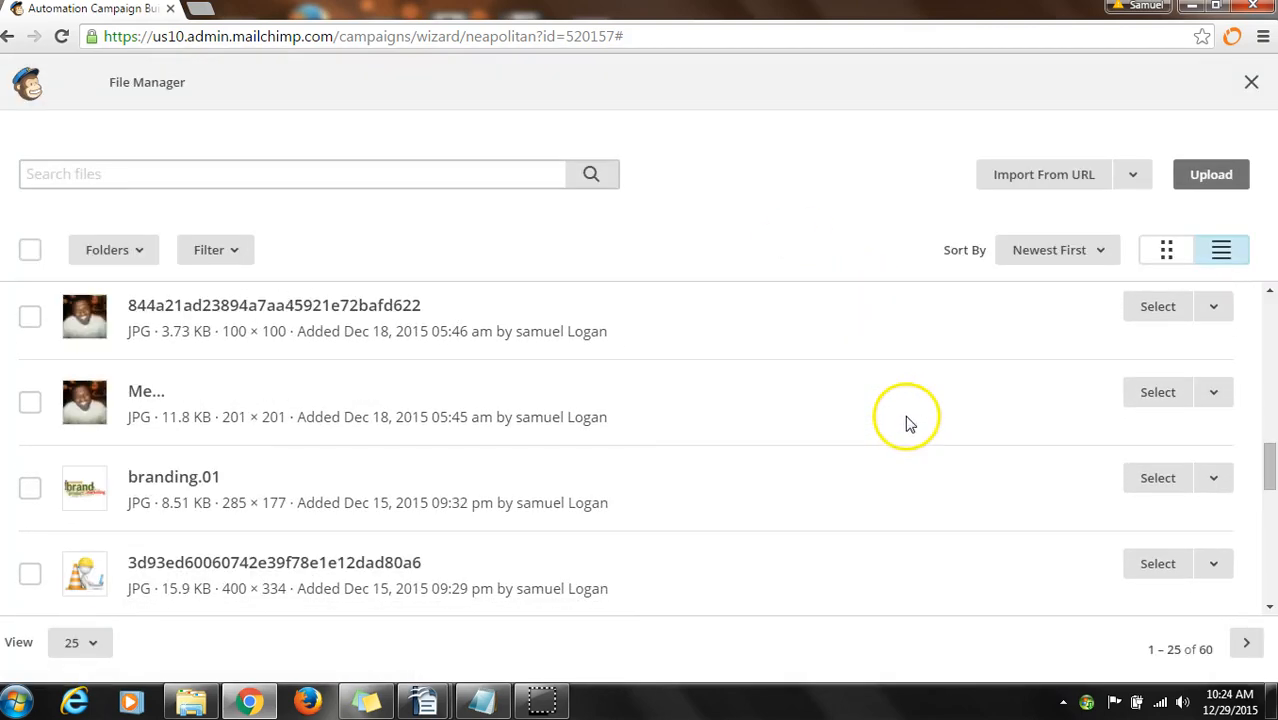
{"action": "left_click", "coordinate": [1152, 398]}
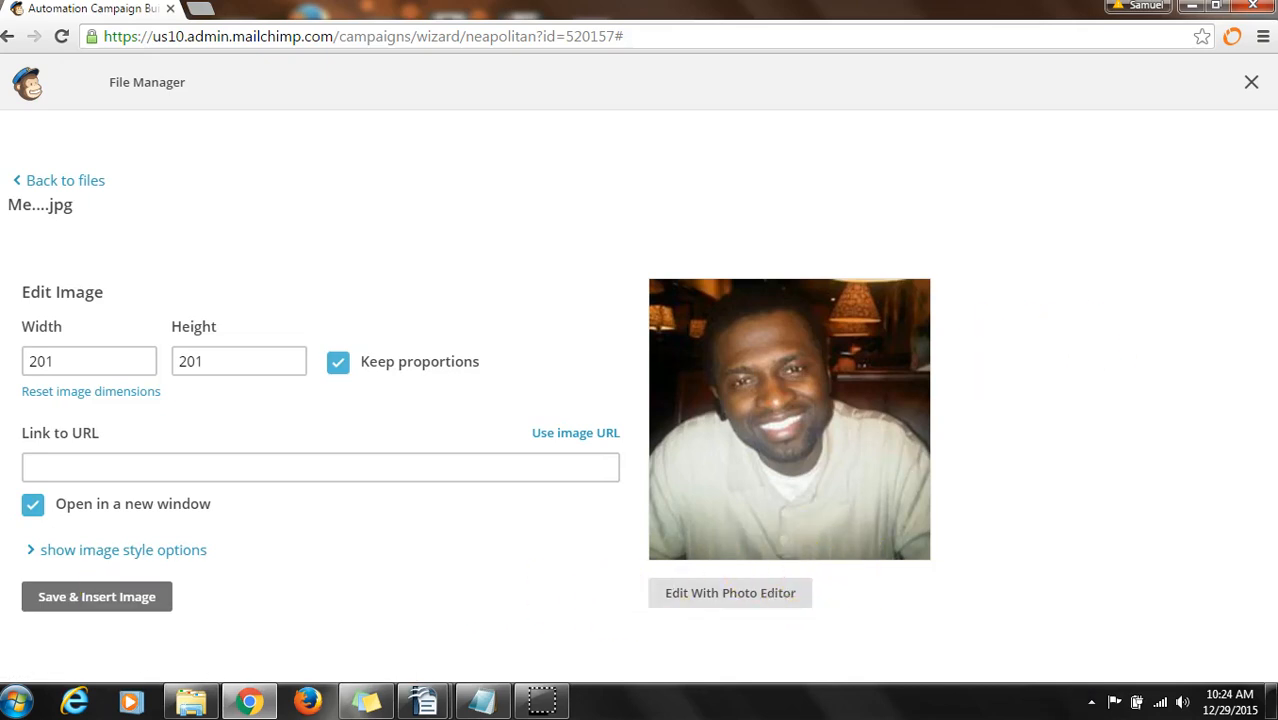
{"action": "left_click", "coordinate": [90, 597]}
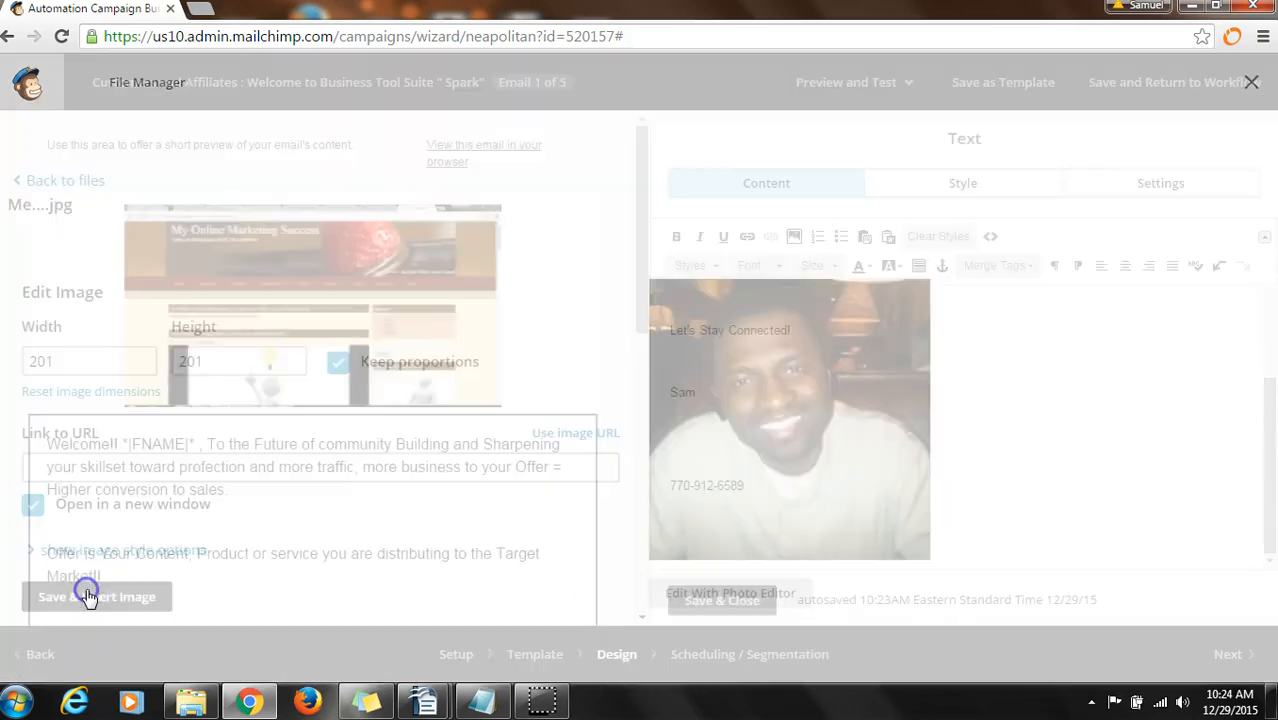
{"action": "scroll", "coordinate": [1013, 408], "scroll_direction": "down", "scroll_amount": 3}
{"action": "scroll", "coordinate": [1013, 485], "scroll_direction": "up", "scroll_amount": 5}
{"action": "scroll", "coordinate": [1010, 485], "scroll_direction": "up", "scroll_amount": 3}
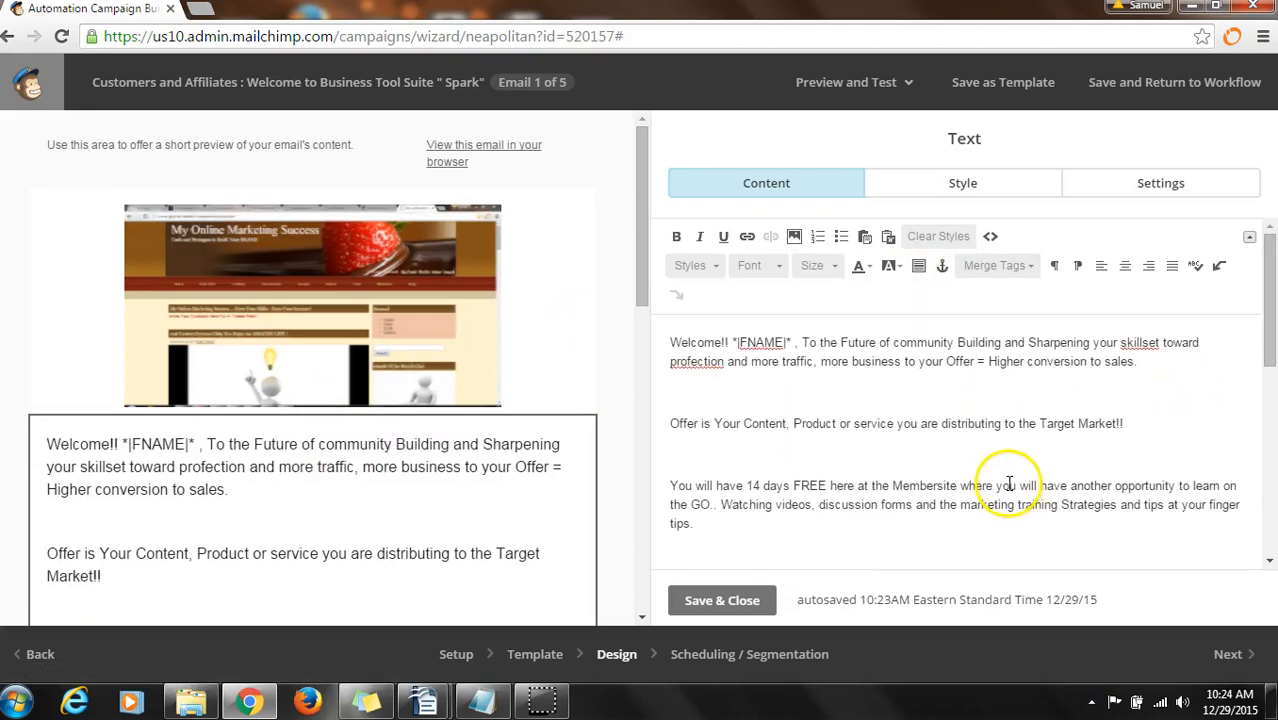
{"action": "scroll", "coordinate": [1007, 480], "scroll_direction": "down", "scroll_amount": 8}
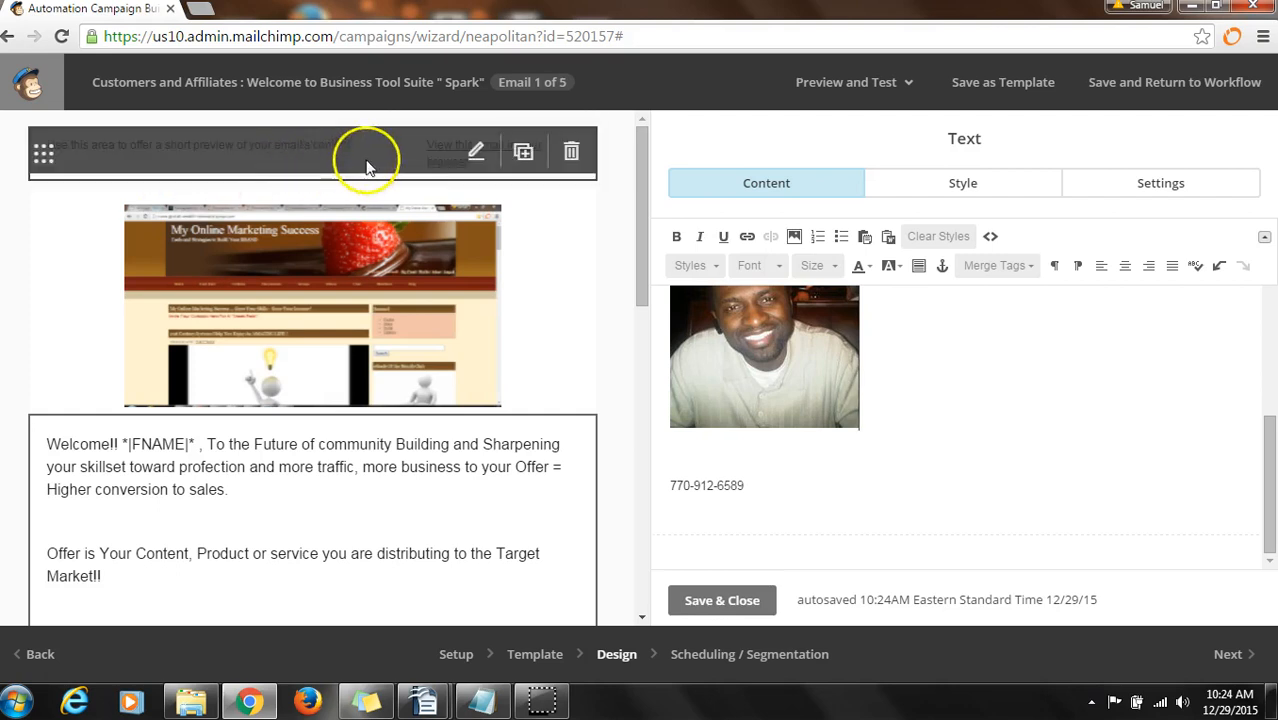
Step: Delete the short preview text block with the browser-view link above the header image and review the rest of the email
{"action": "mouse_move", "coordinate": [462, 148]}
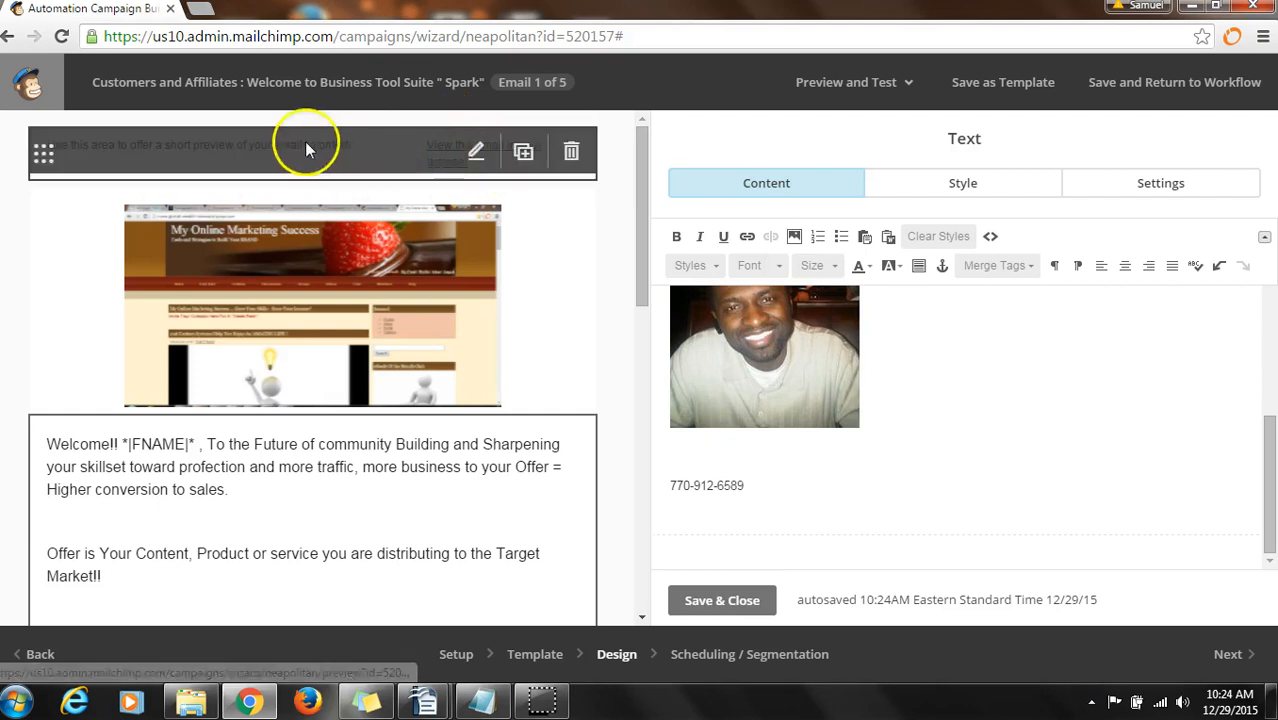
{"action": "left_click", "coordinate": [573, 150]}
{"action": "left_click", "coordinate": [421, 445]}
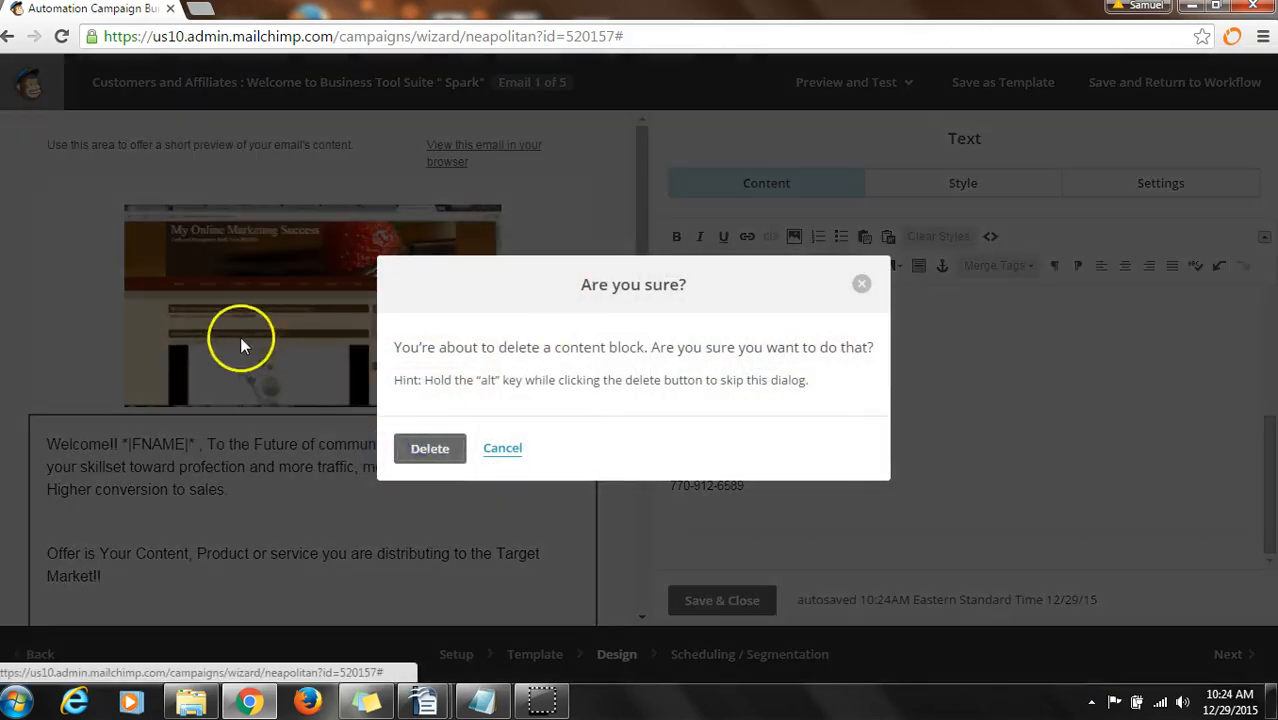
{"action": "scroll", "coordinate": [328, 190], "scroll_direction": "down", "scroll_amount": 4}
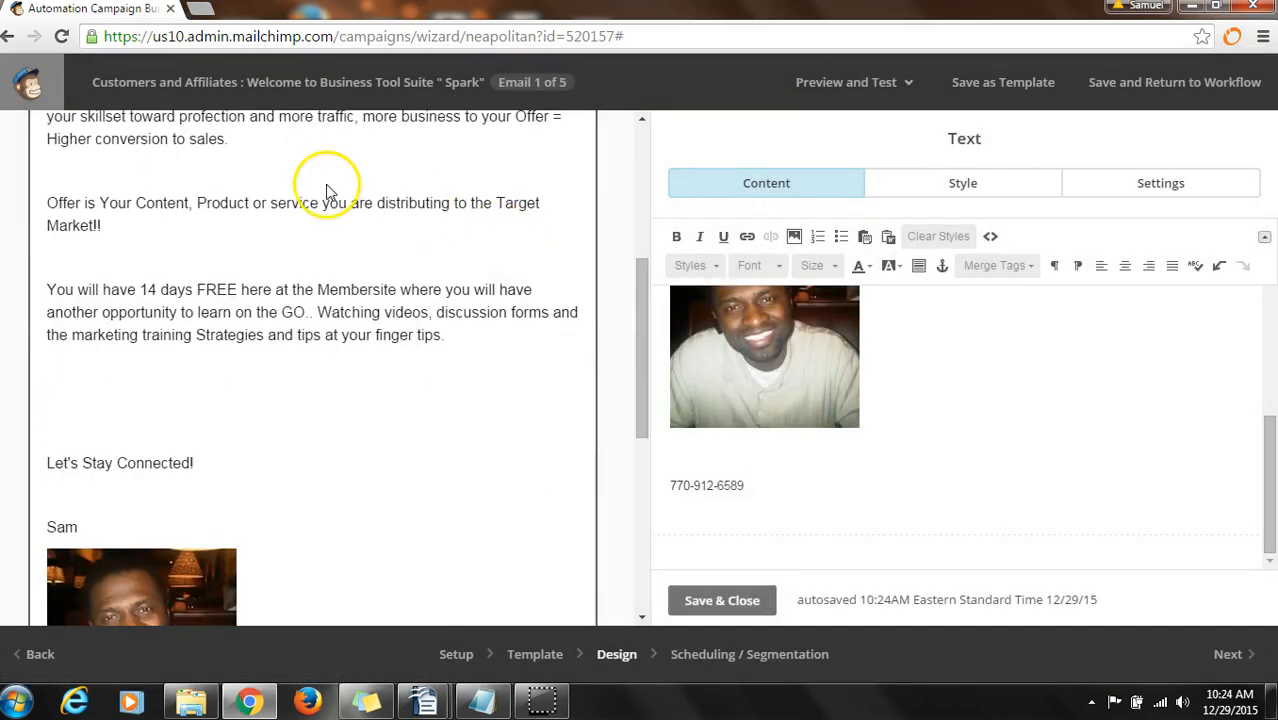
{"action": "scroll", "coordinate": [330, 200], "scroll_direction": "down", "scroll_amount": 5}
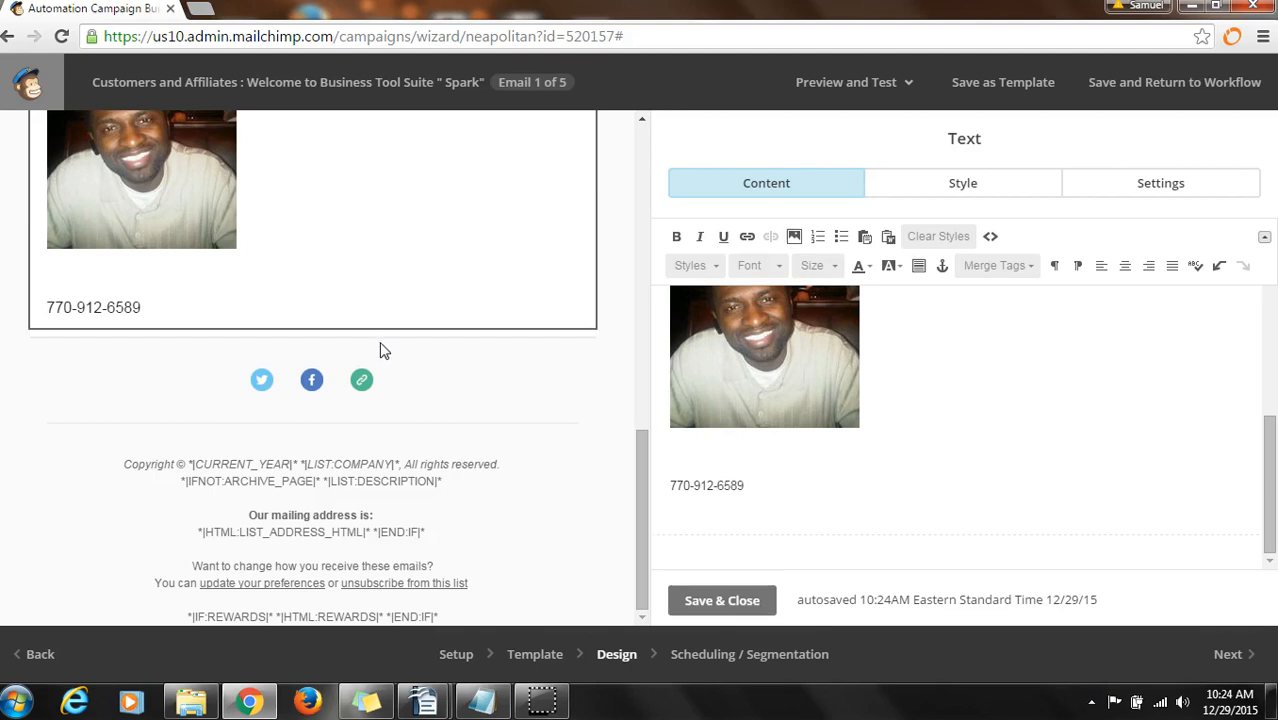
Step: Continue from the email design to Scheduling and Segmentation and check the sending day options
{"action": "left_click", "coordinate": [1232, 656]}
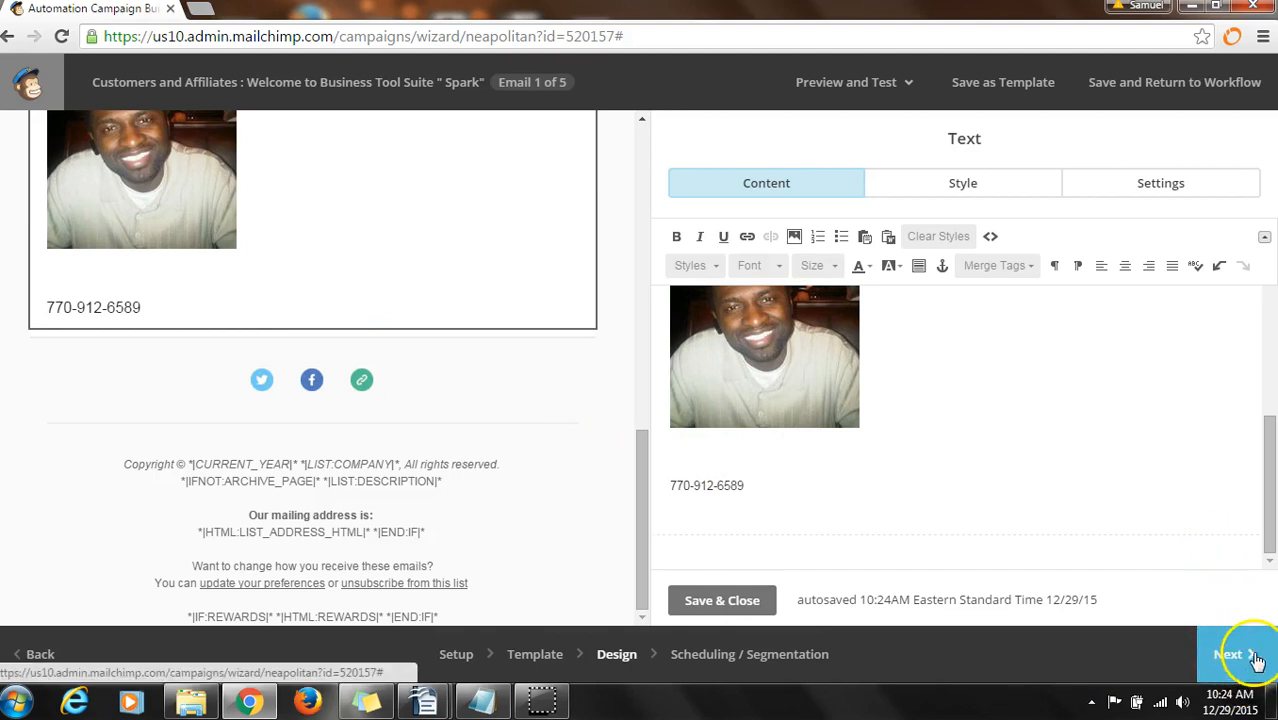
{"action": "left_click", "coordinate": [1240, 656]}
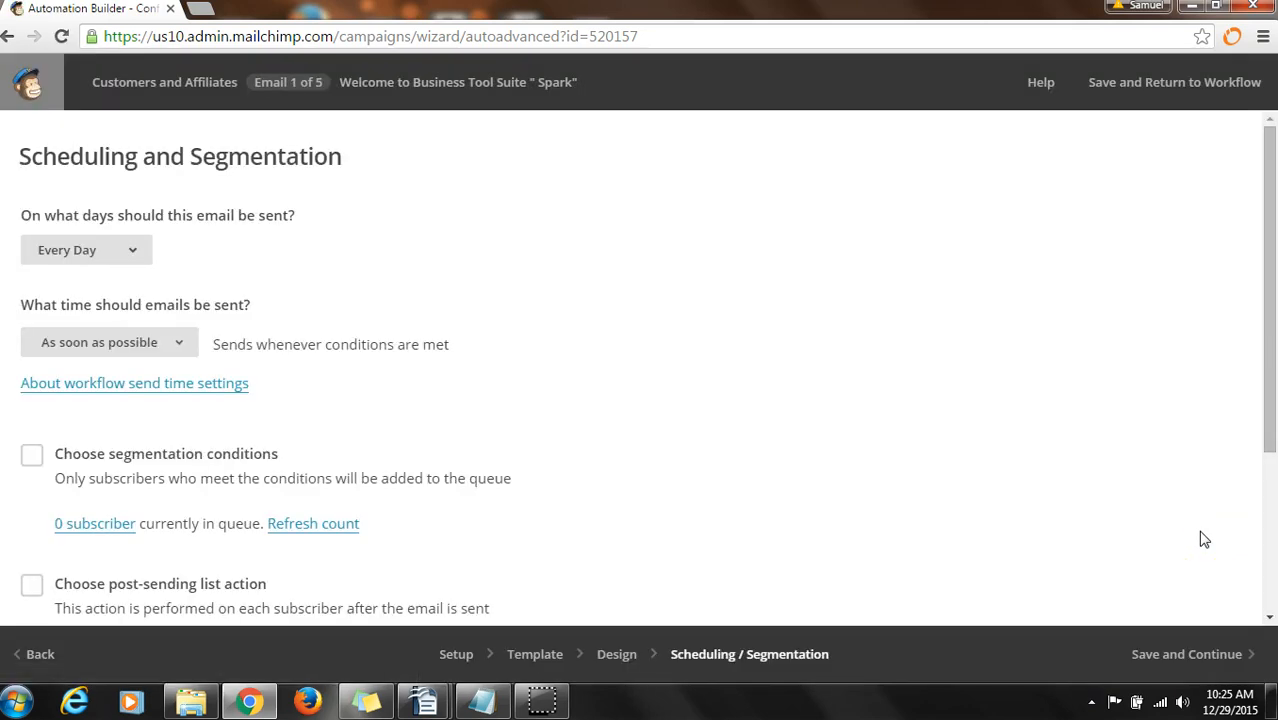
{"action": "scroll", "coordinate": [1056, 496], "scroll_direction": "down", "scroll_amount": 3}
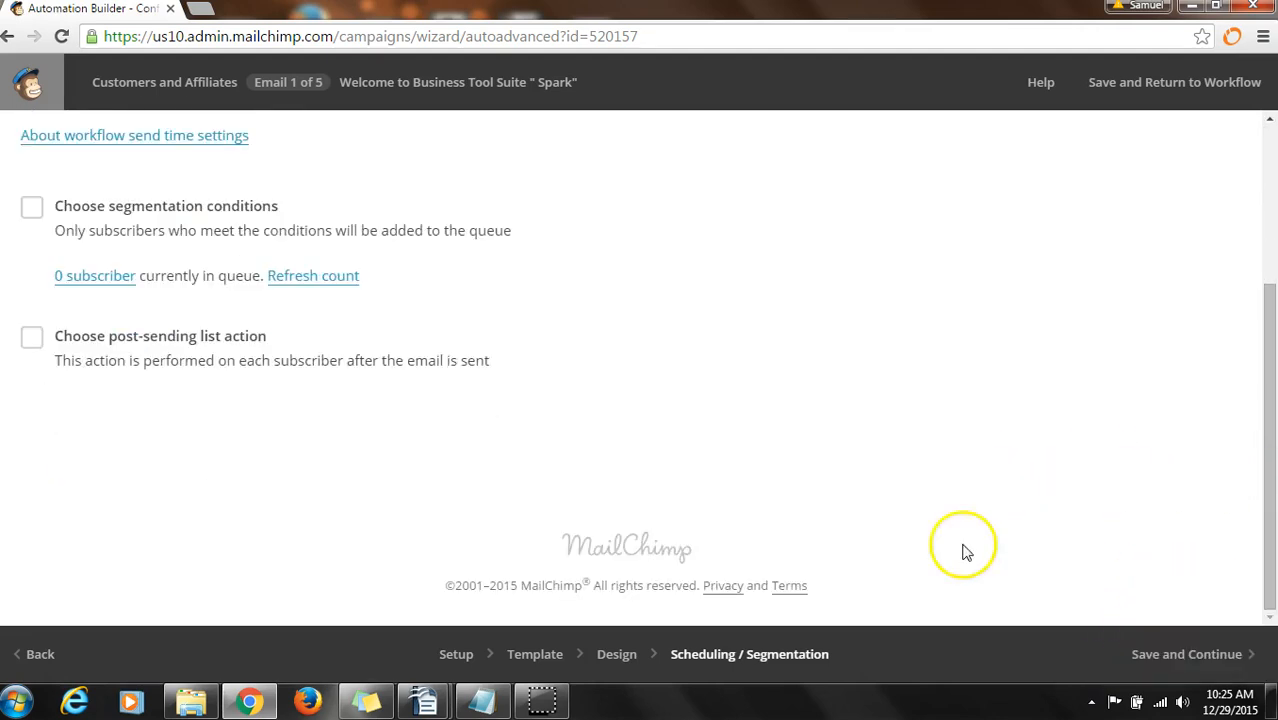
{"action": "scroll", "coordinate": [810, 490], "scroll_direction": "up", "scroll_amount": 3}
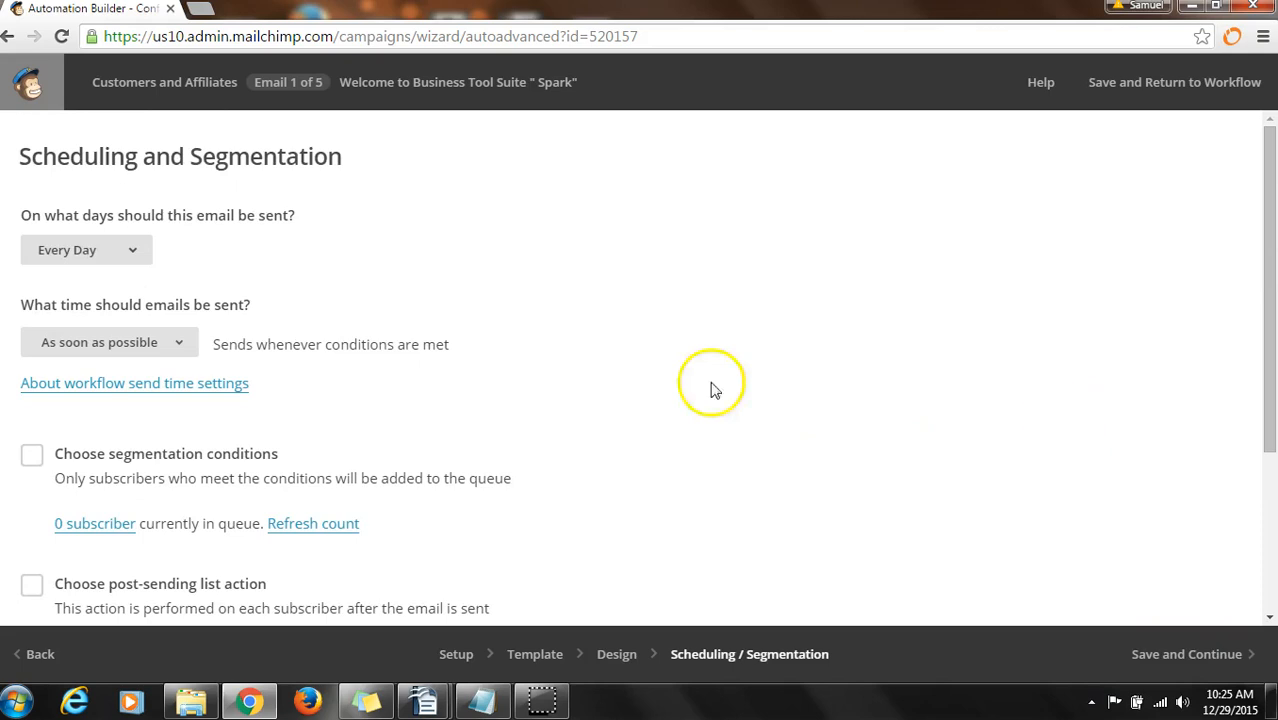
{"action": "left_click", "coordinate": [133, 251]}
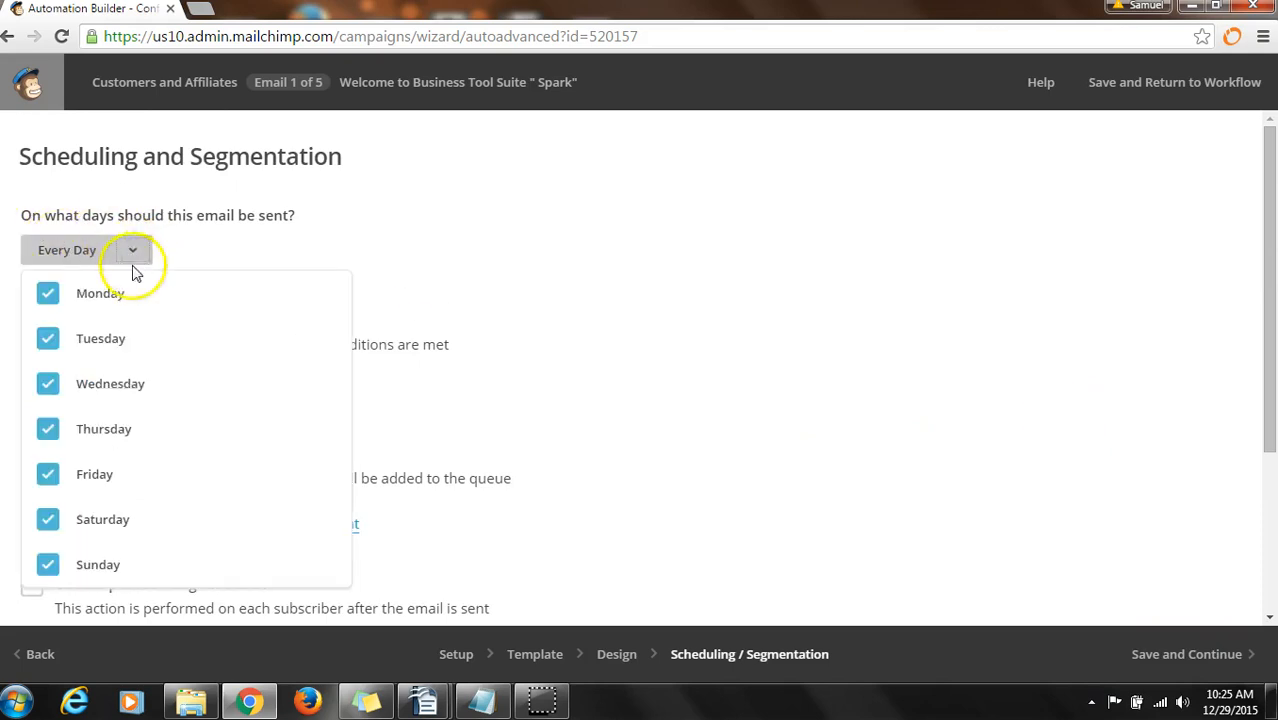
{"action": "left_click", "coordinate": [153, 256]}
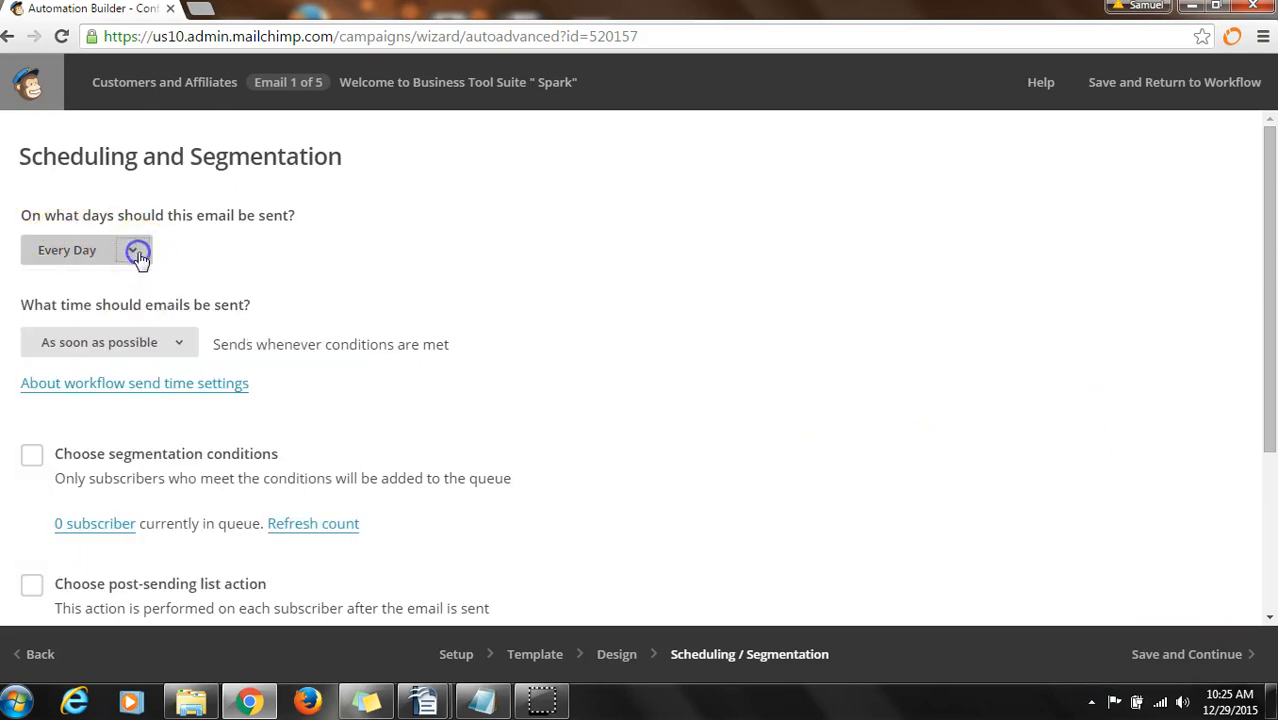
Step: Set the email to send at 11:30 AM Eastern time
{"action": "left_click", "coordinate": [179, 345]}
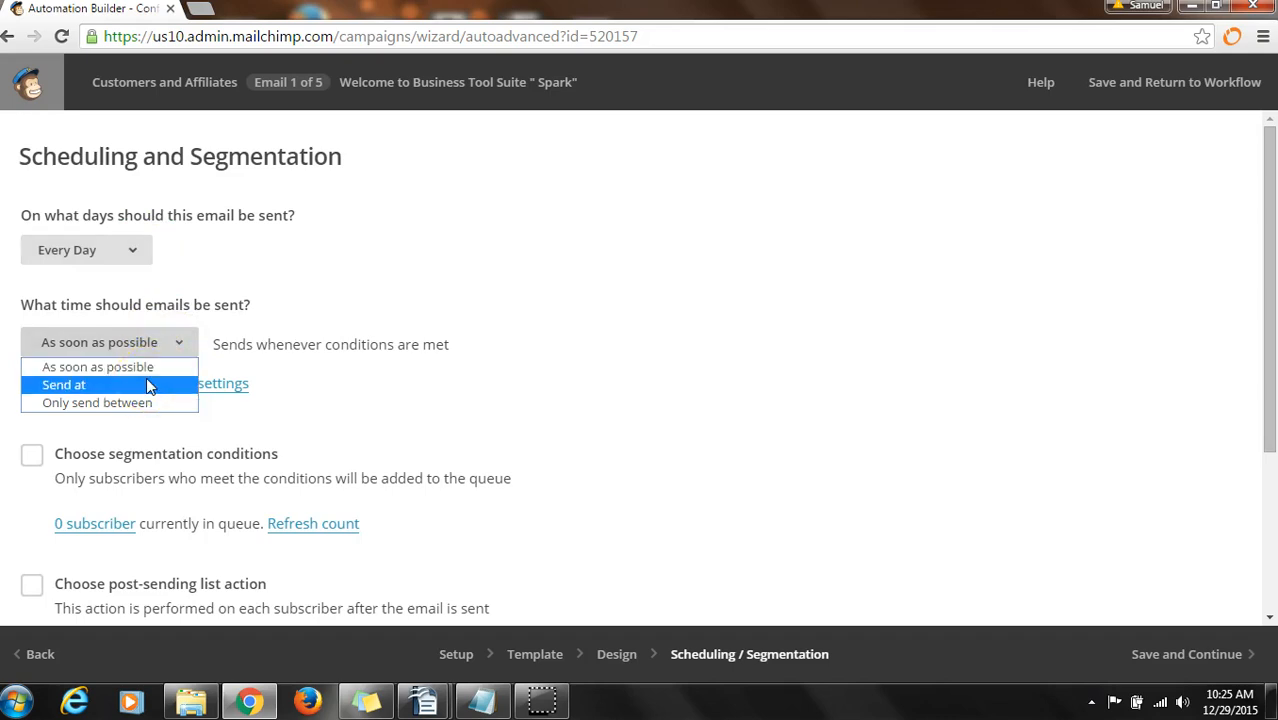
{"action": "left_click", "coordinate": [146, 381]}
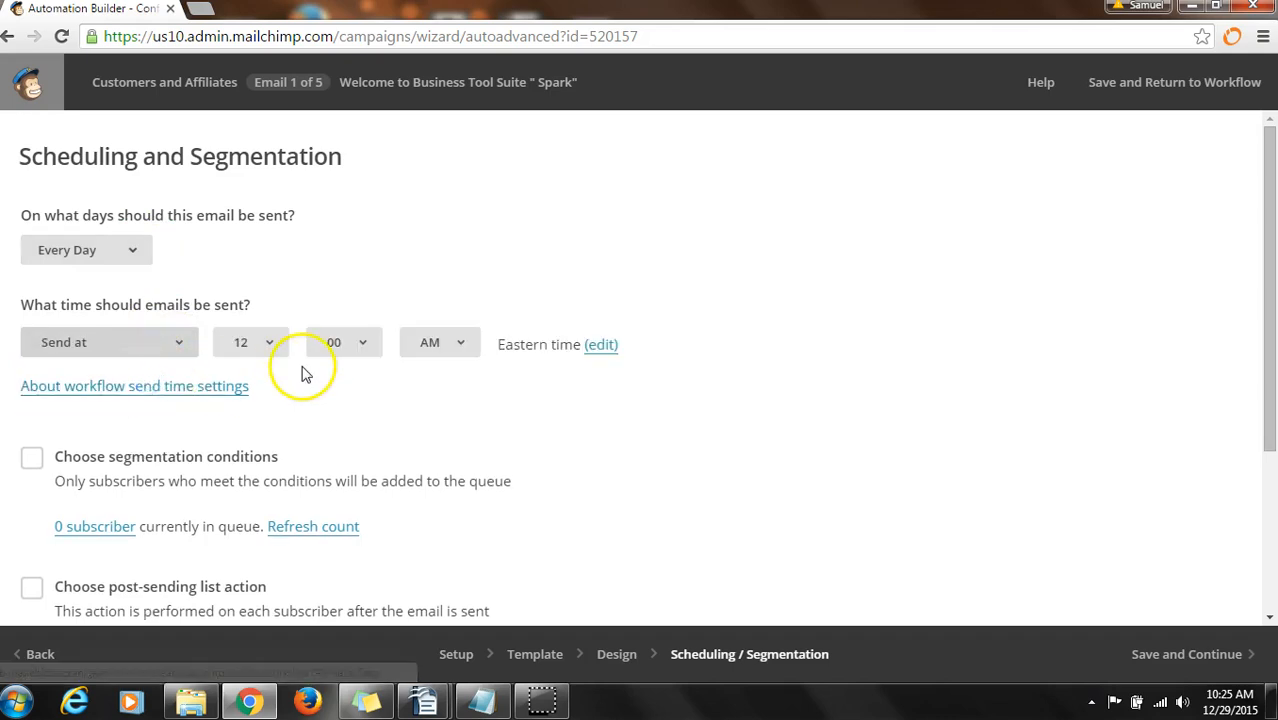
{"action": "left_click", "coordinate": [268, 342]}
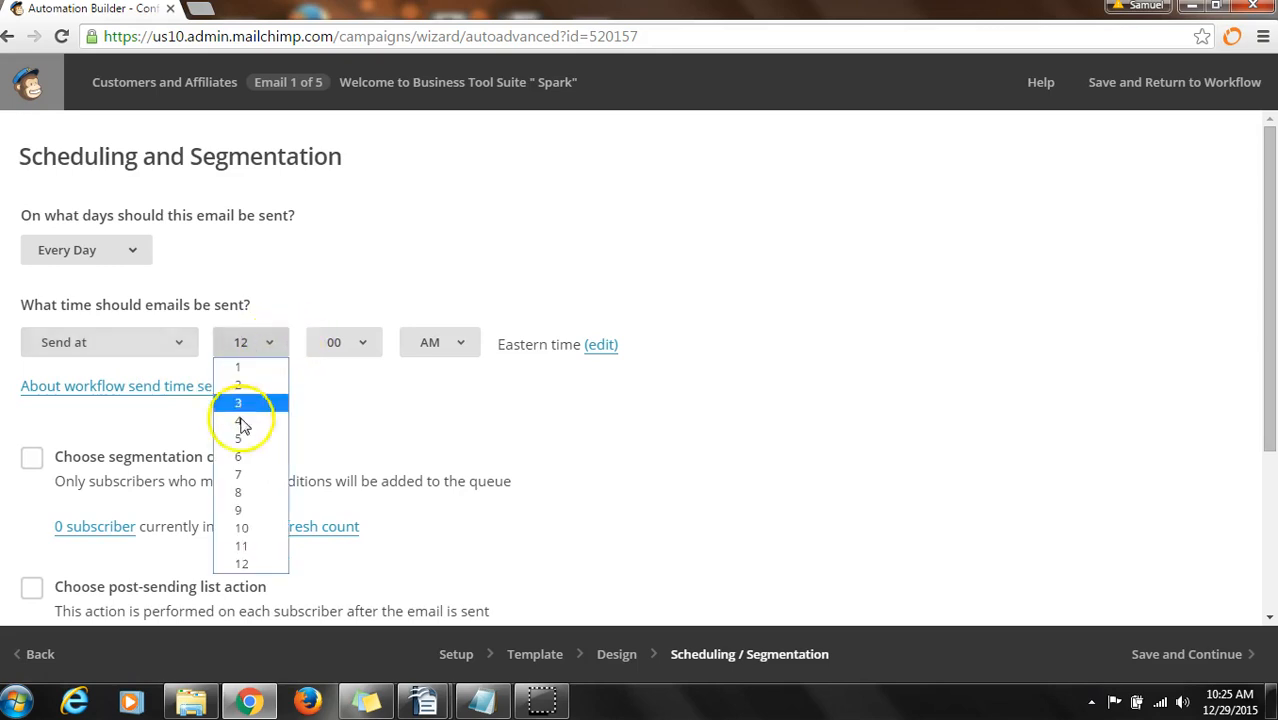
{"action": "left_click", "coordinate": [242, 545]}
{"action": "left_click", "coordinate": [363, 342]}
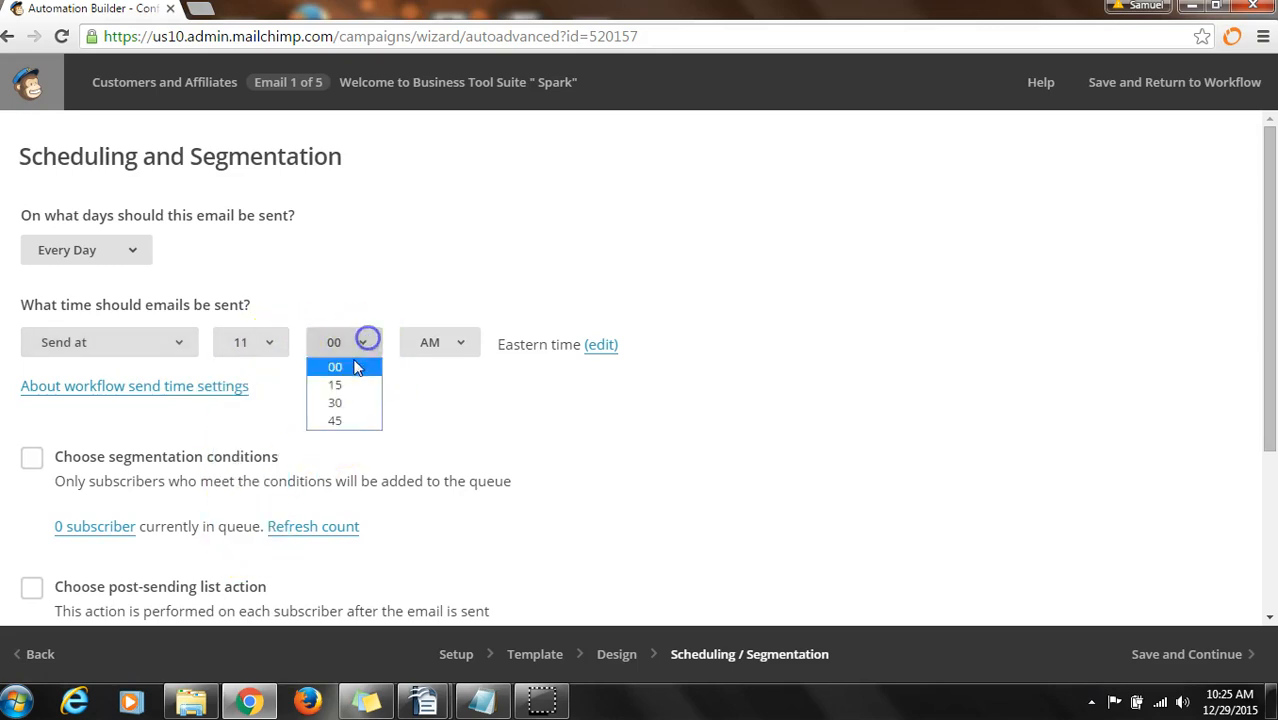
{"action": "left_click", "coordinate": [342, 404]}
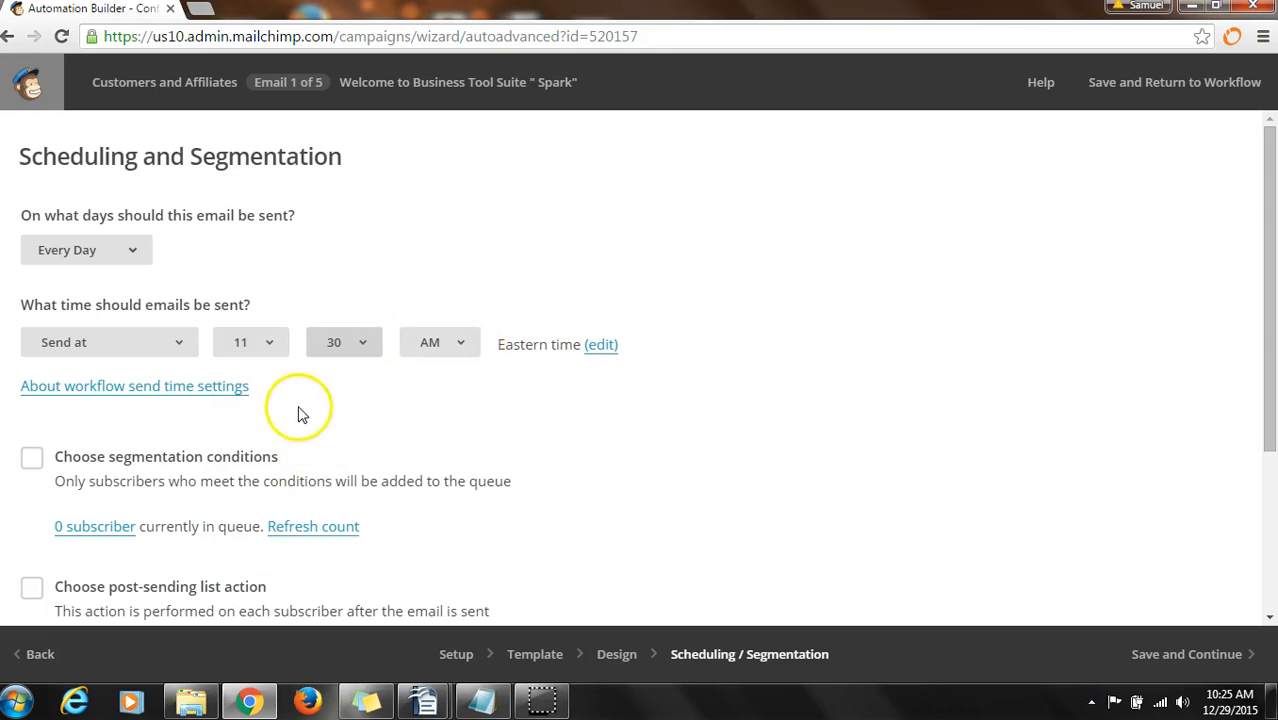
{"action": "scroll", "coordinate": [567, 349], "scroll_direction": "down", "scroll_amount": 3}
{"action": "scroll", "coordinate": [425, 374], "scroll_direction": "up", "scroll_amount": 3}
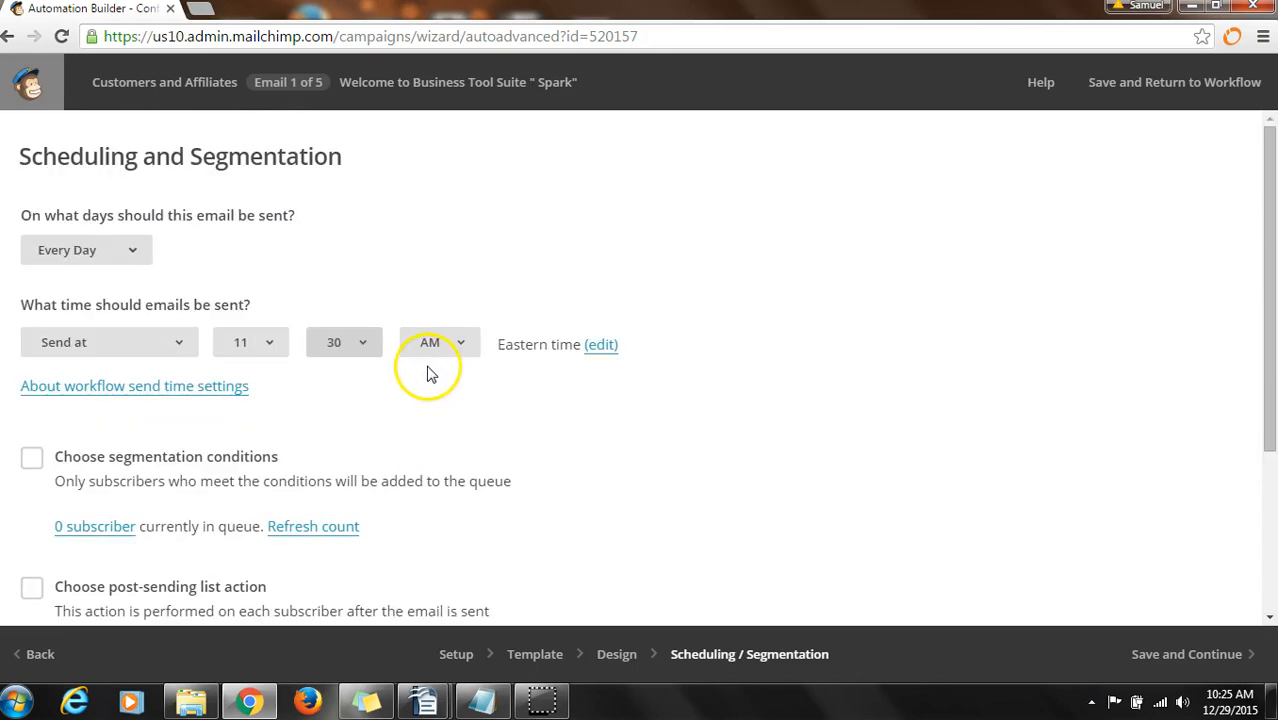
Step: Set the send time to As soon as possible, then save the scheduling settings and continue to the workflow's email list
{"action": "left_click", "coordinate": [183, 342]}
{"action": "left_click", "coordinate": [168, 366]}
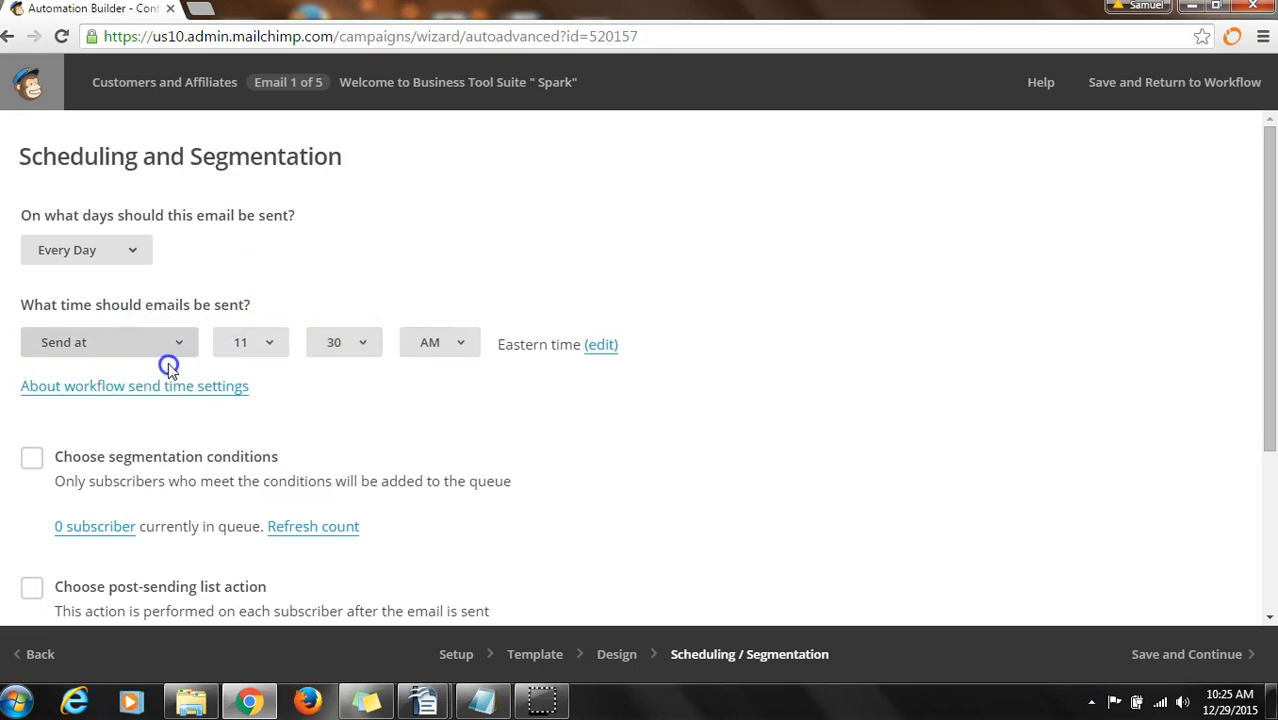
{"action": "scroll", "coordinate": [790, 391], "scroll_direction": "down", "scroll_amount": 3}
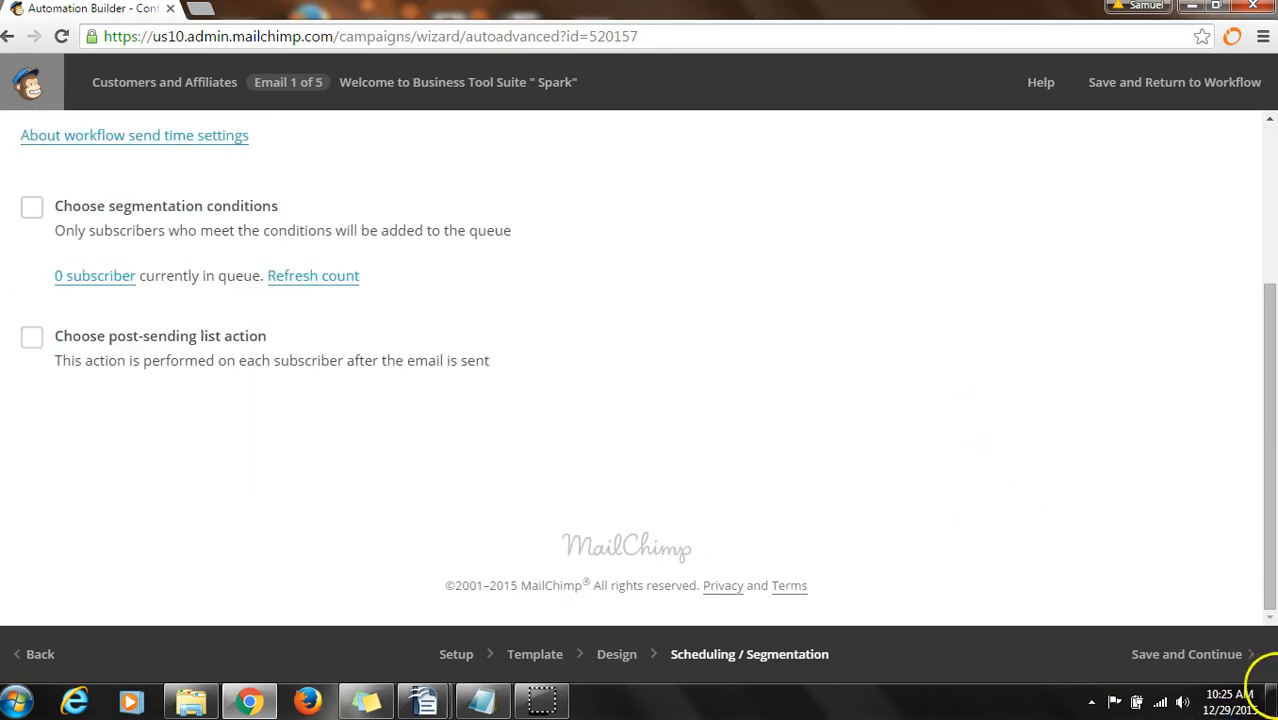
{"action": "left_click", "coordinate": [1200, 650]}
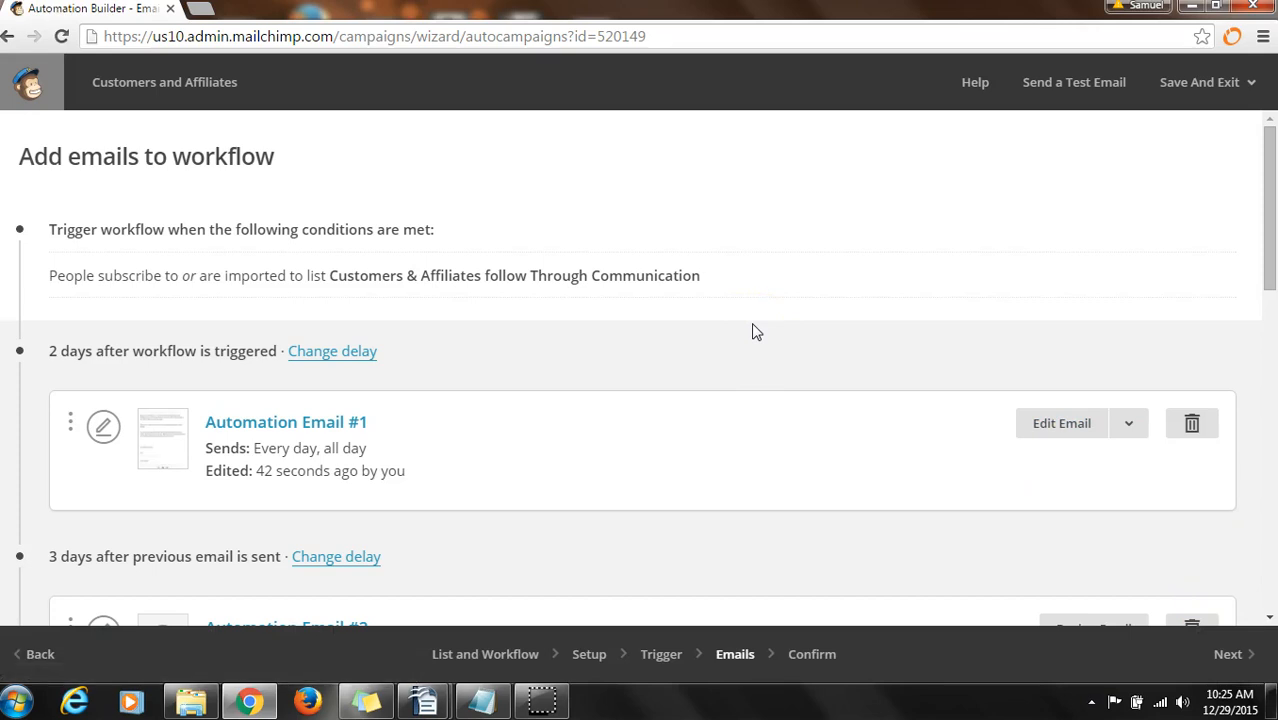
Step: Preview Automation Email #1 and inspect its mobile version down to the signature picture
{"action": "left_click", "coordinate": [1136, 432]}
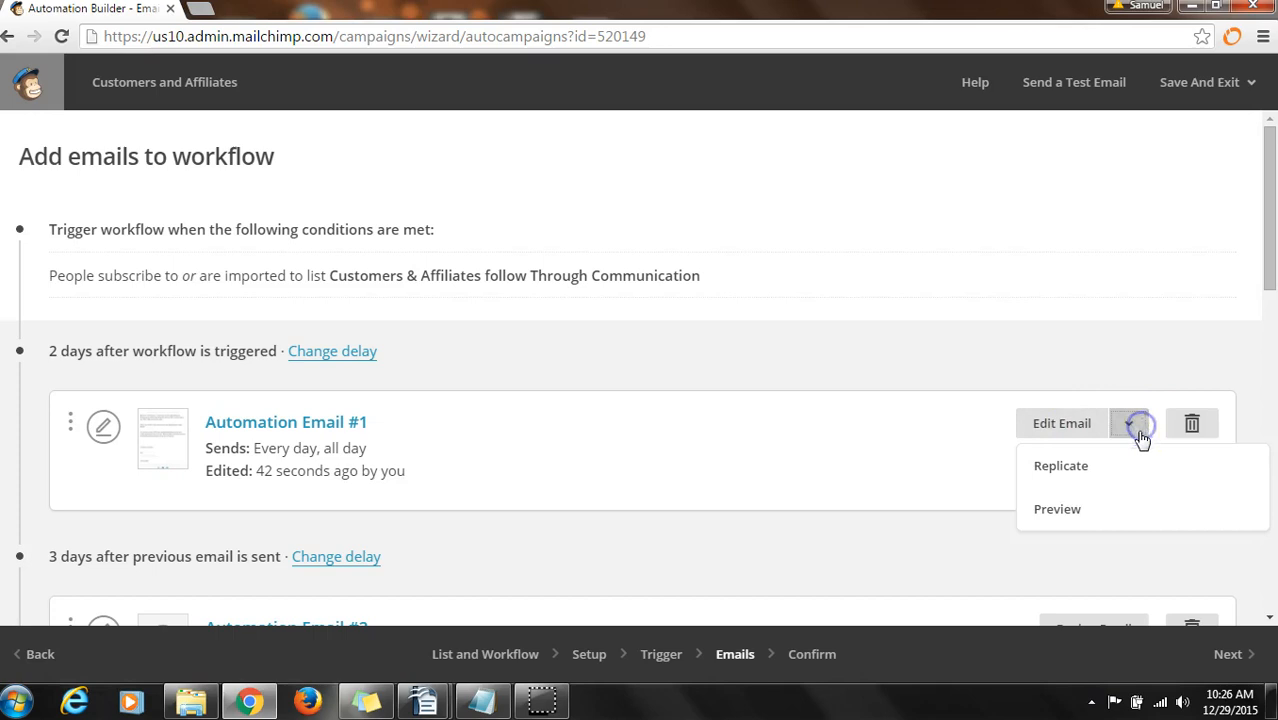
{"action": "left_click", "coordinate": [1078, 512]}
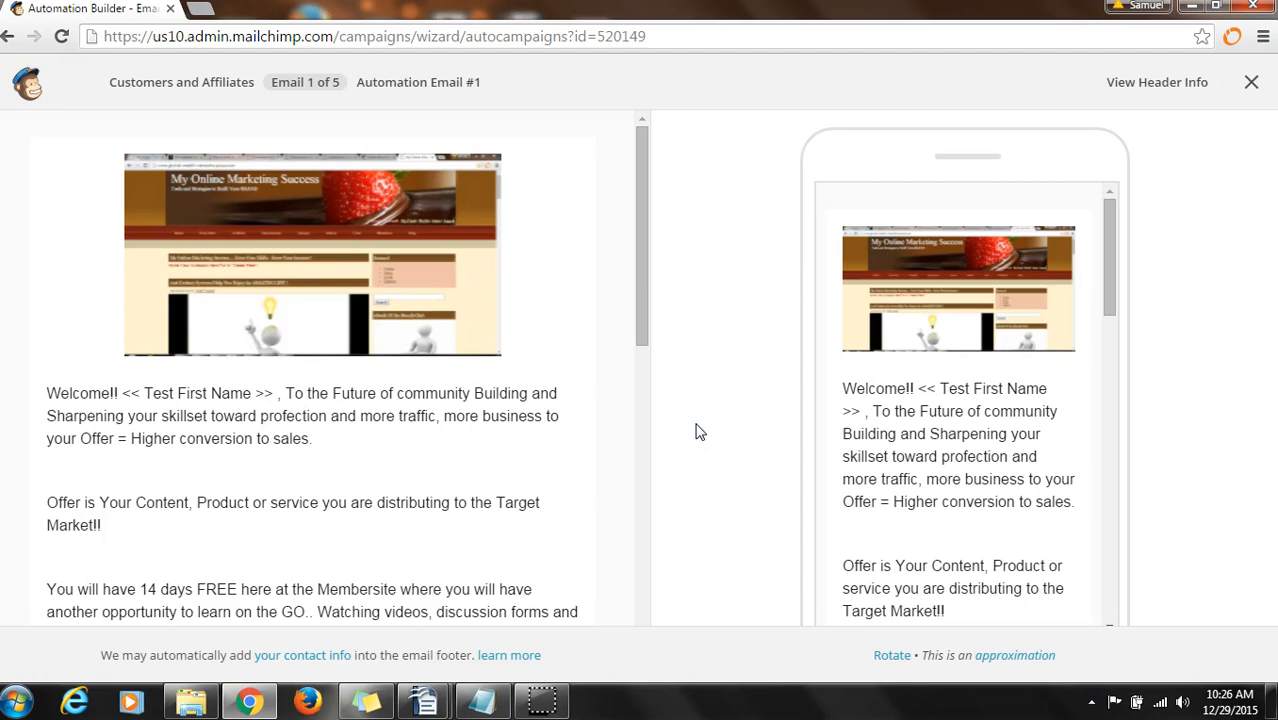
{"action": "left_click_drag", "start_coordinate": [1106, 248], "coordinate": [1107, 424]}
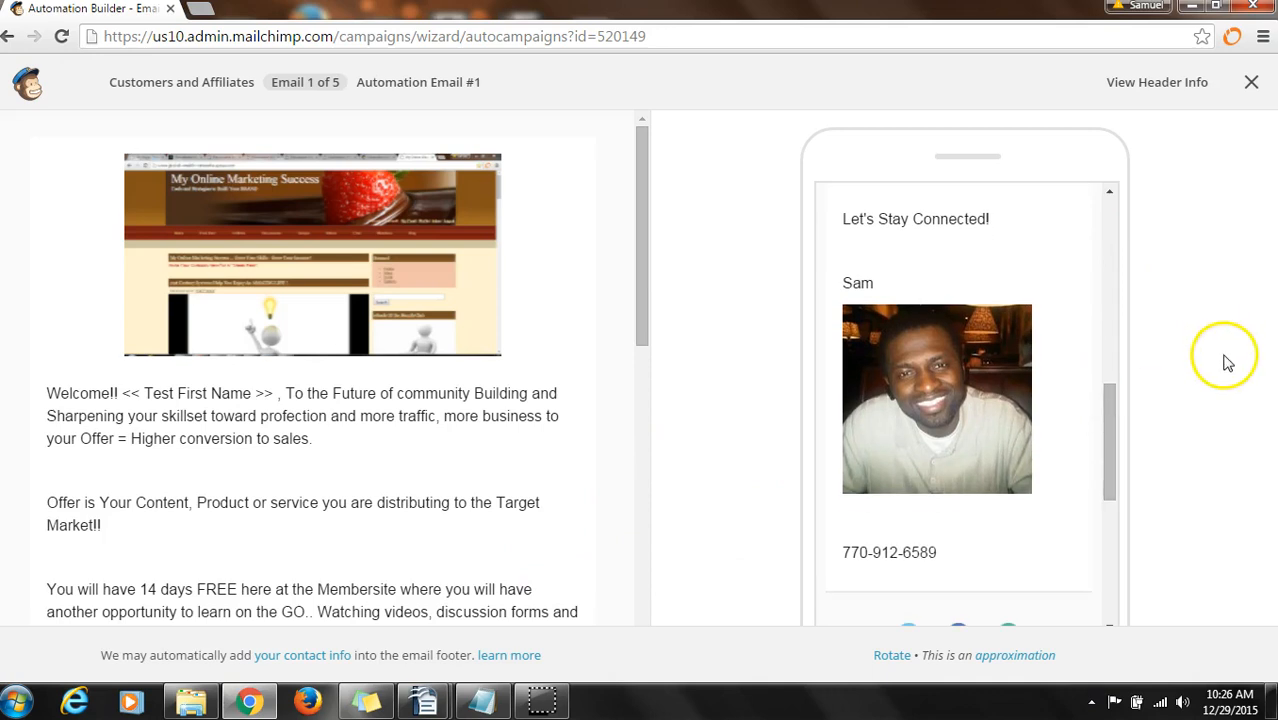